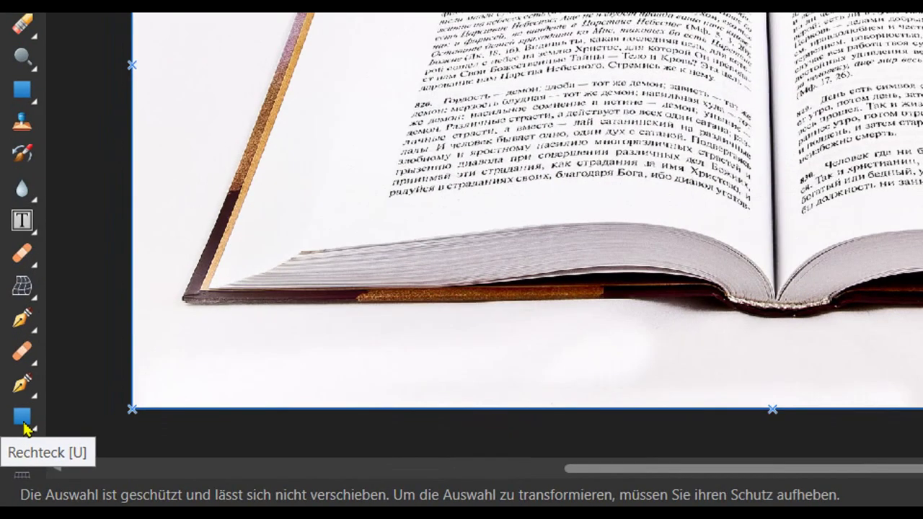
Step: Draw a white rectangle over the open book's centre and select the Frame Text tool
left_click(12, 462)
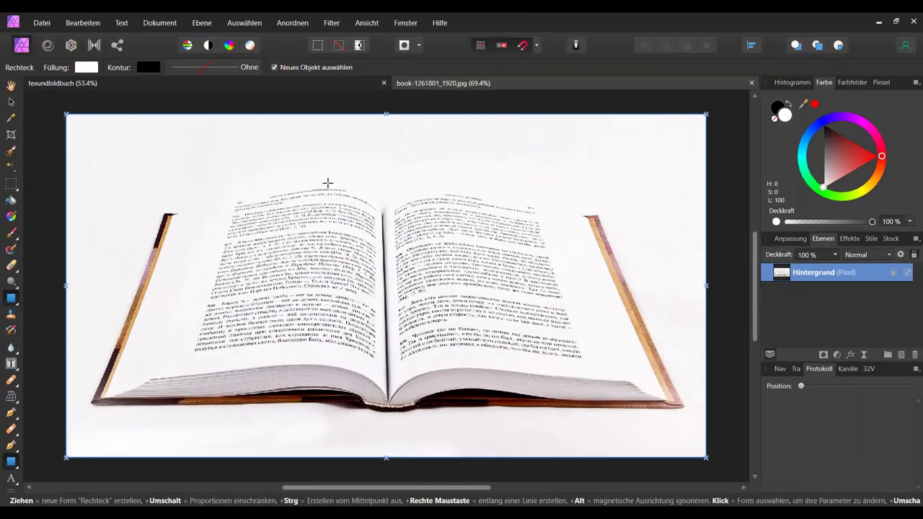
mouse_move(326, 181)
left_mouse_down()
mouse_move(485, 334)
mouse_move(519, 411)
left_mouse_up()
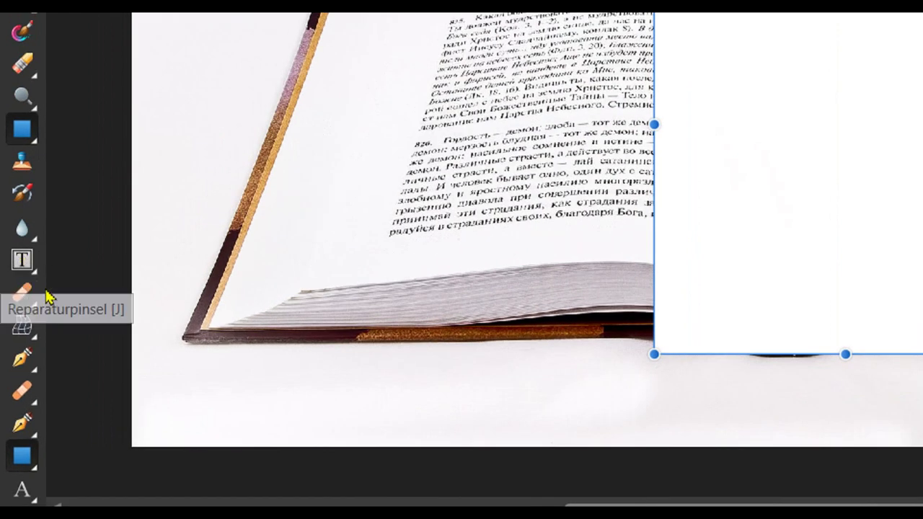
left_click(34, 276)
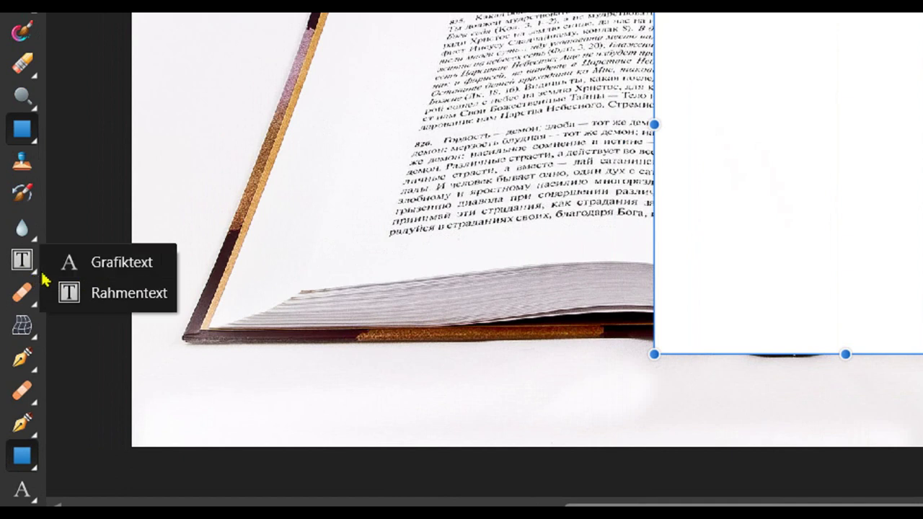
left_click(111, 292)
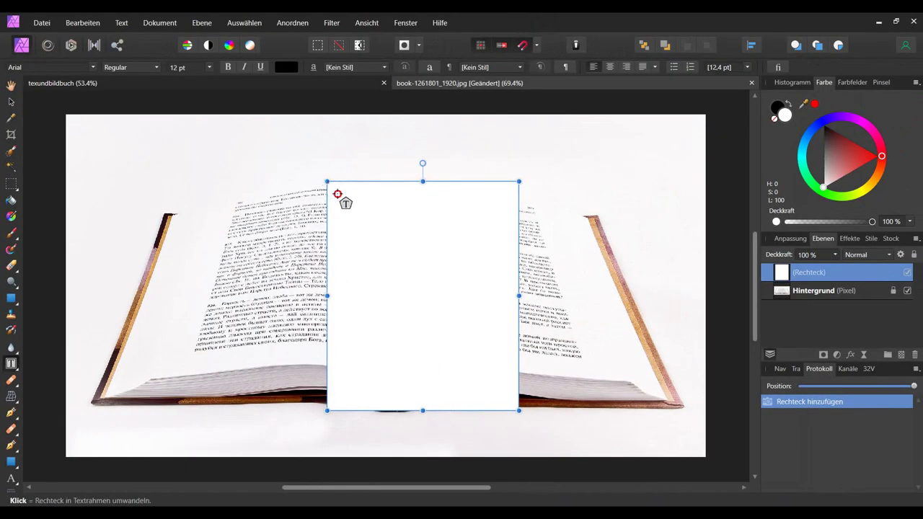
Step: Create a text frame over the rectangle, fill it with filler text, and select all of it
left_click_drag(337, 194, 519, 412)
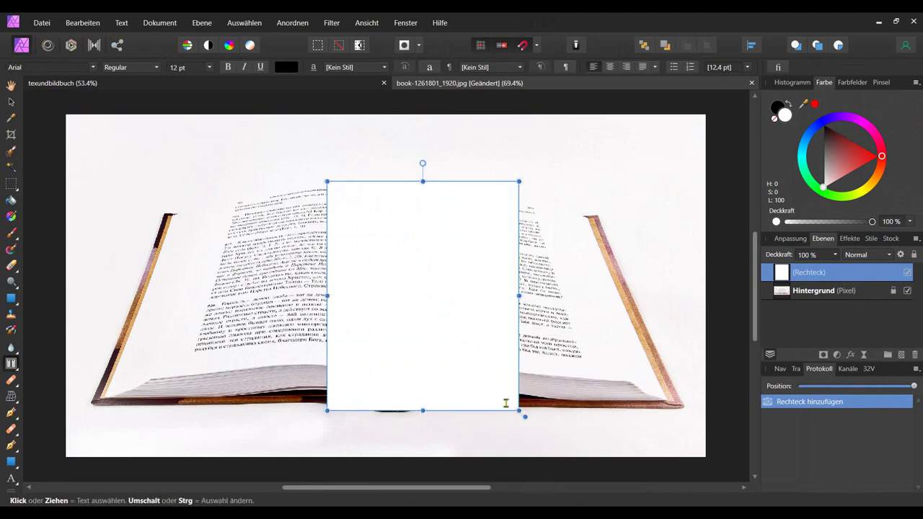
left_click(408, 210)
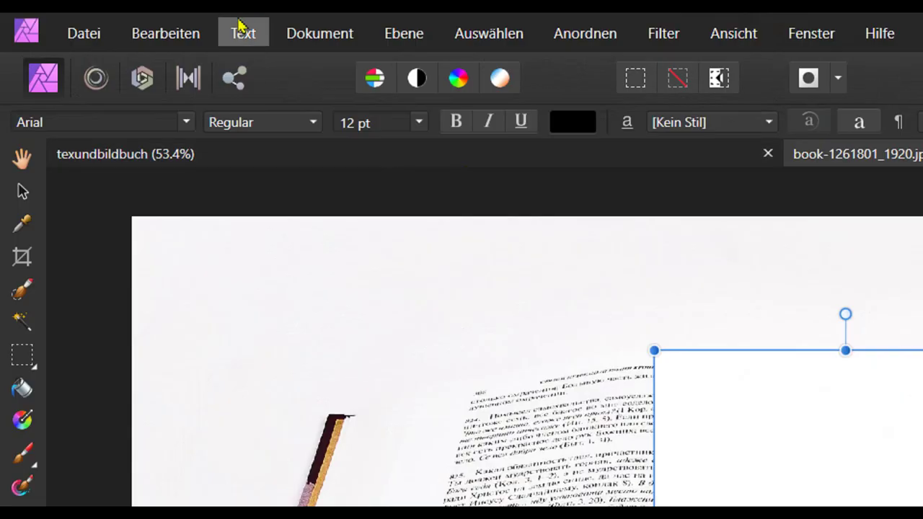
left_click(242, 28)
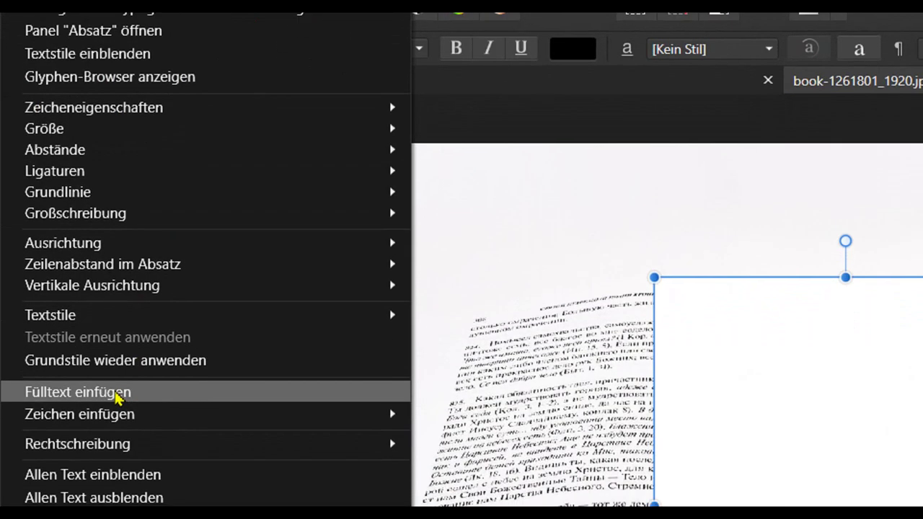
left_click(133, 416)
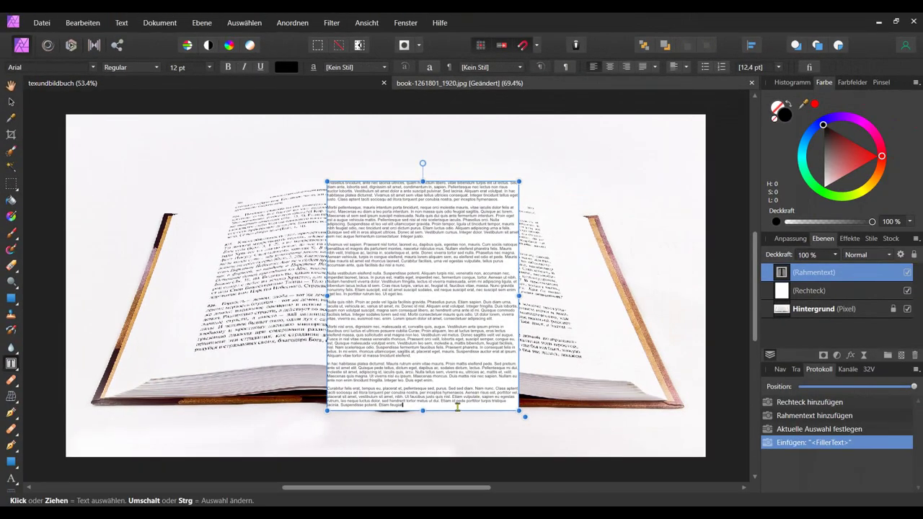
left_click(453, 419)
key("ctrl+a")
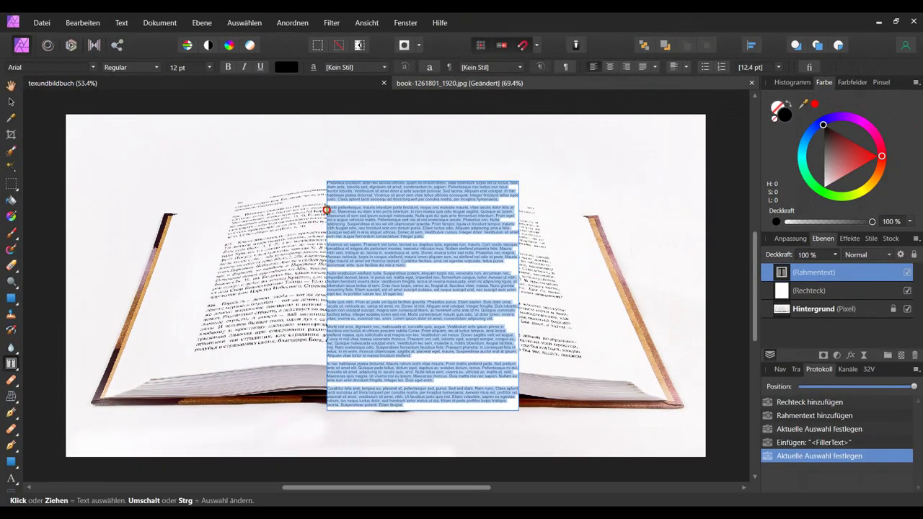
Step: Format the filler text as 18 pt bold, then select the book photo with the Move tool
left_click(209, 67)
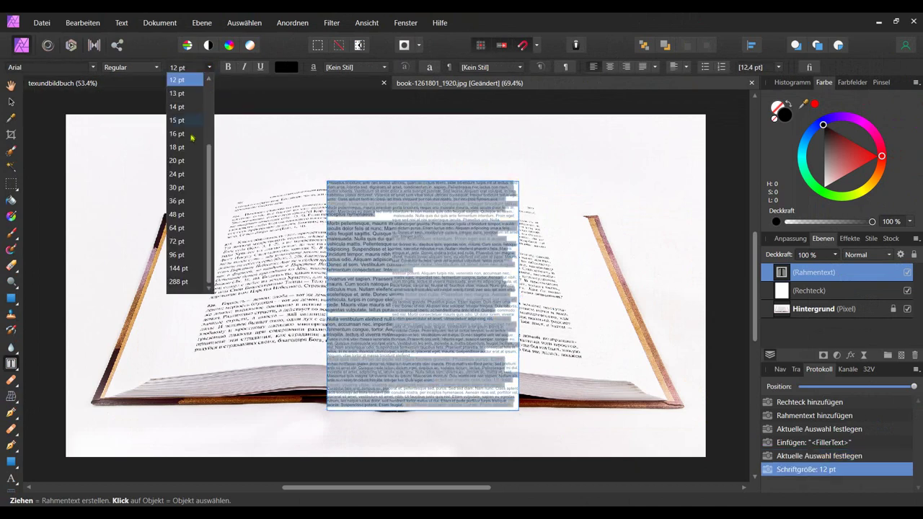
left_click(186, 102)
key("ctrl+b")
left_click(11, 105)
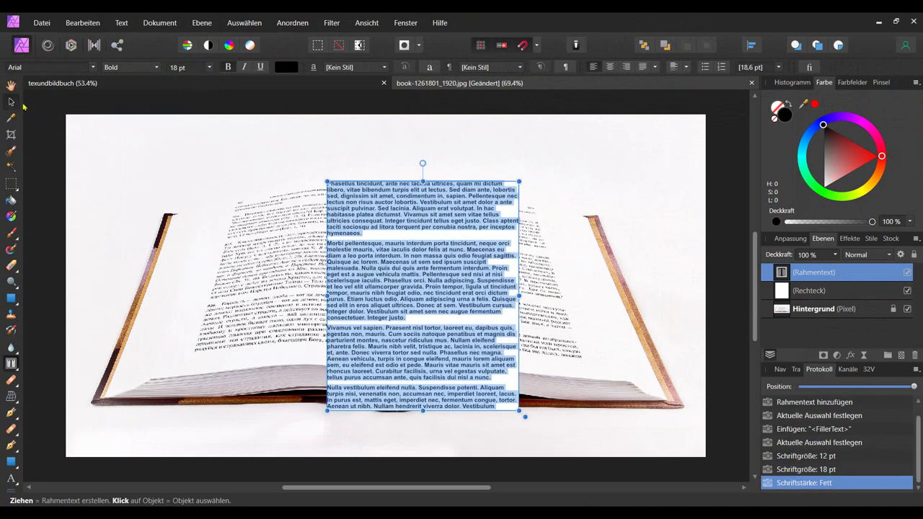
left_click(414, 286)
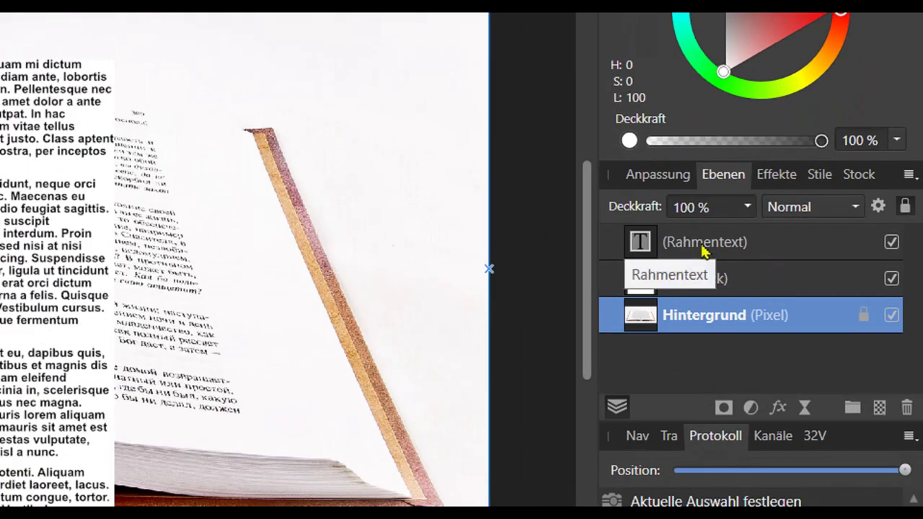
Step: Group the Rahmentext and Rechteck layers into a single group layer
left_click(701, 245)
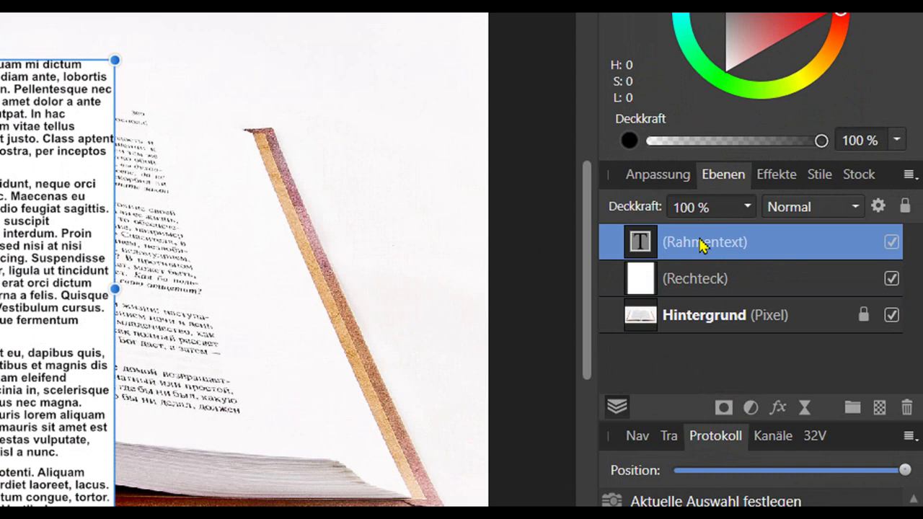
left_click(701, 282, "shift")
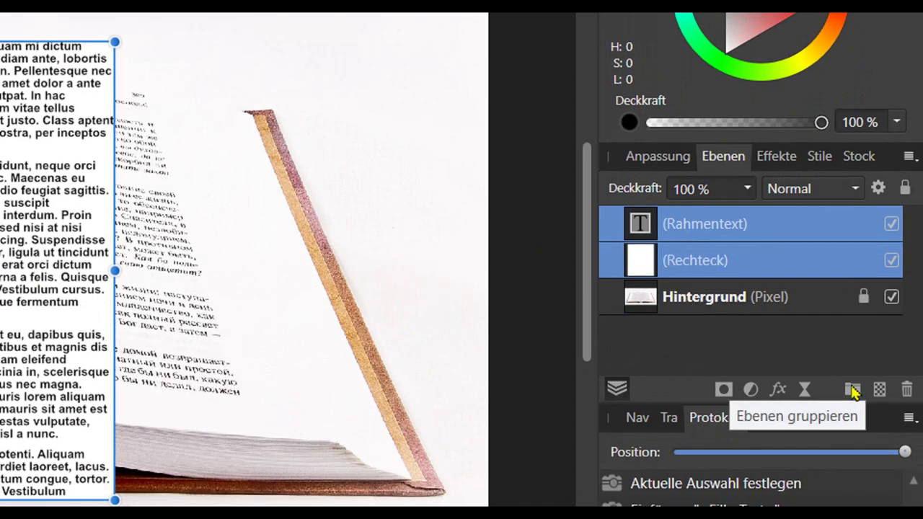
left_click(852, 390)
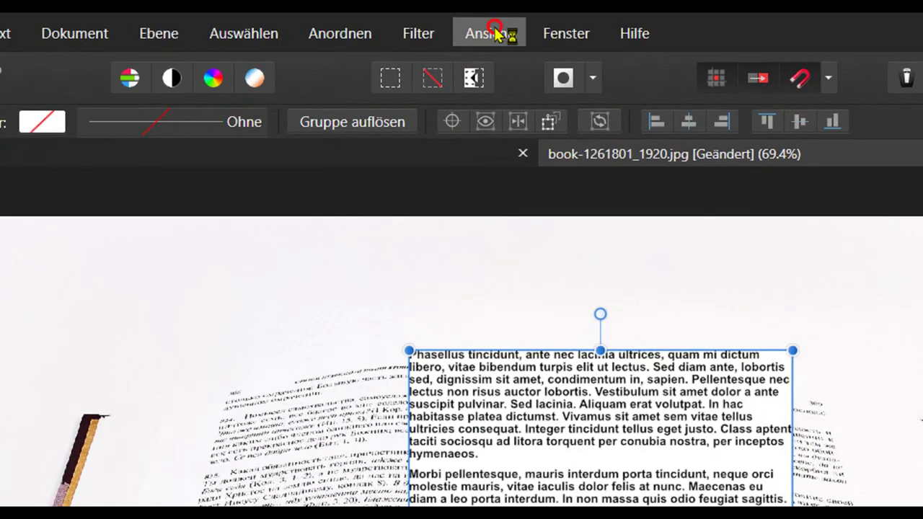
Step: Open and close the Werkzeuge anpassen panel, then start Mesh Warp on the text group
left_click(495, 32)
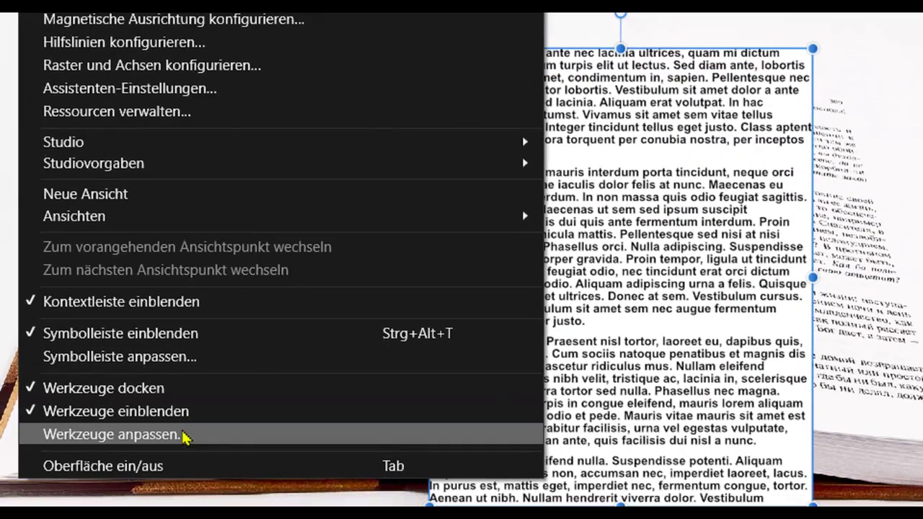
left_click(184, 436)
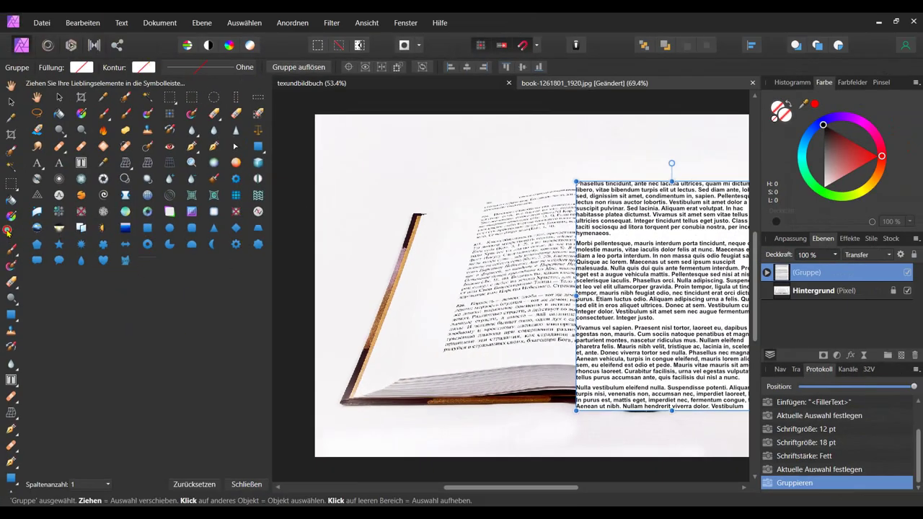
left_click(247, 485)
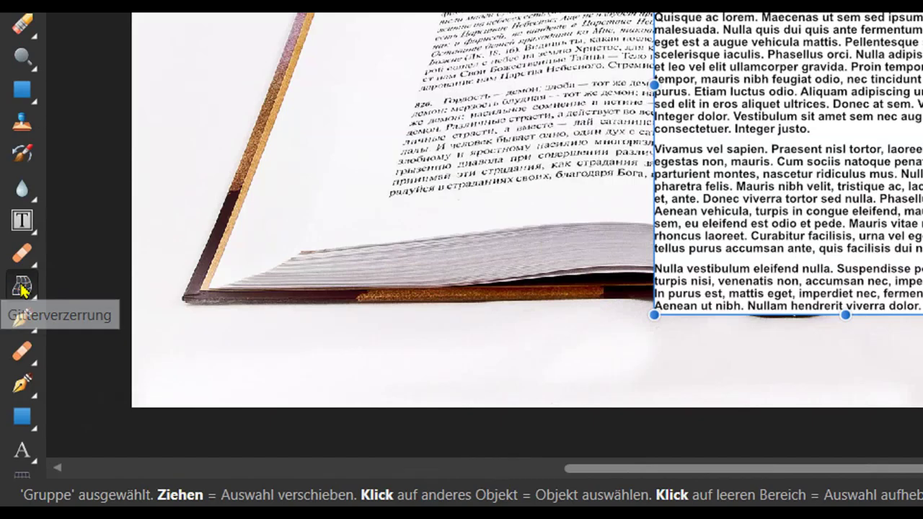
left_click(21, 288)
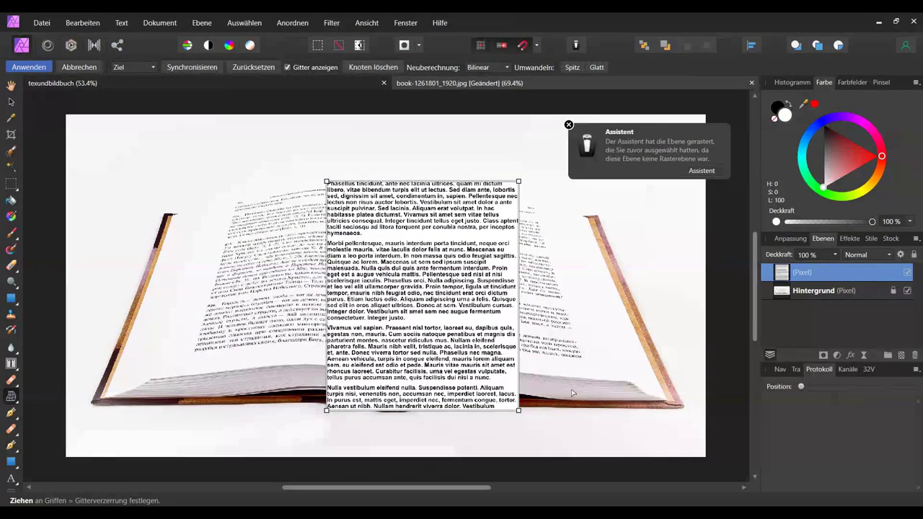
Step: Pull the text page's four corners onto the book's left page and spine
left_click_drag(328, 182, 207, 204)
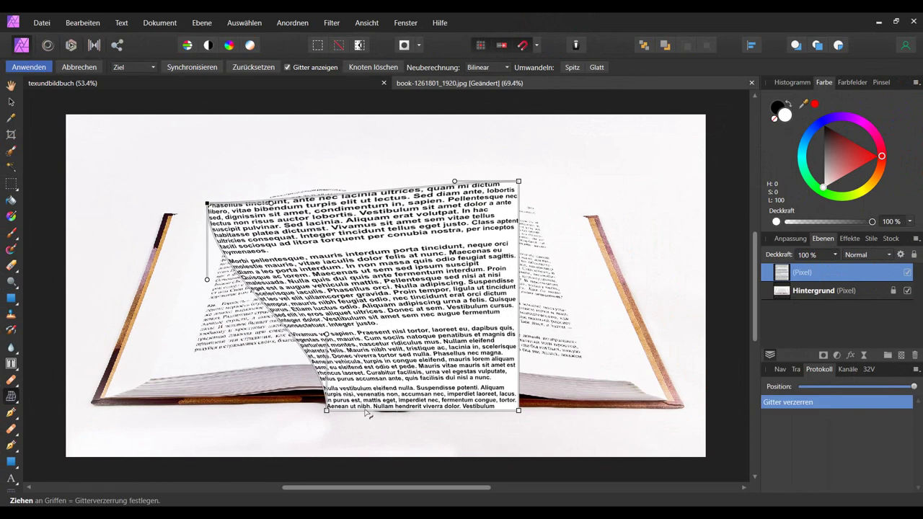
left_click_drag(327, 409, 150, 377)
left_click_drag(519, 411, 388, 397)
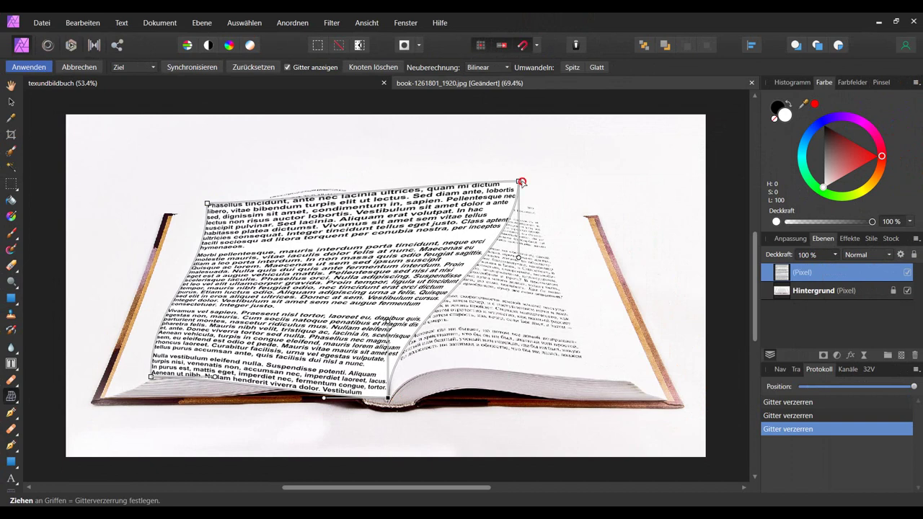
left_click_drag(522, 182, 384, 207)
Step: Refine the warped page's top-left corner and lower-left area to follow the book
scroll(601, 229, "down", 1)
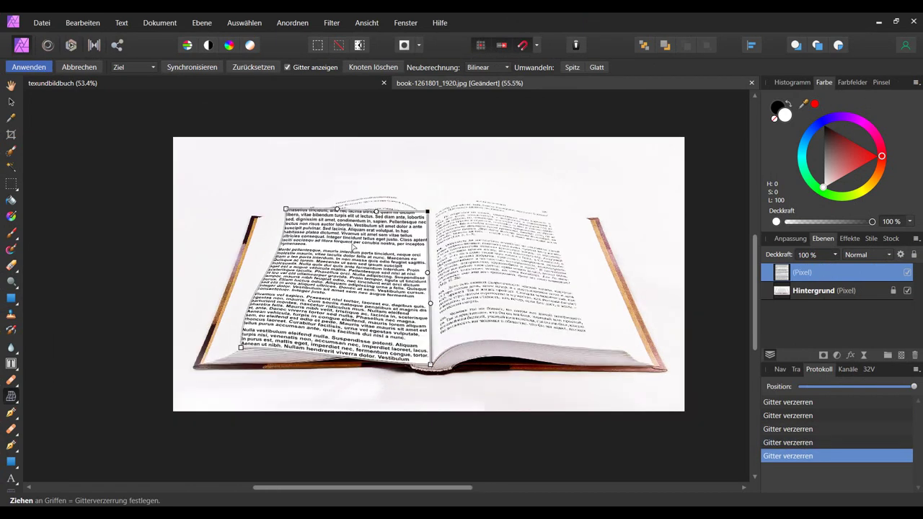
left_click_drag(353, 247, 336, 278)
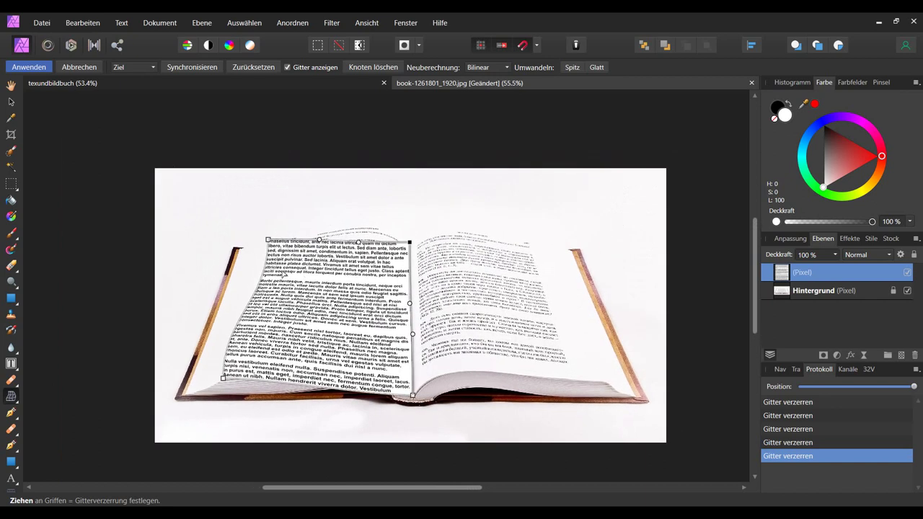
scroll(284, 276, "up", 2)
scroll(284, 276, "up", 2)
scroll(284, 276, "up", 1)
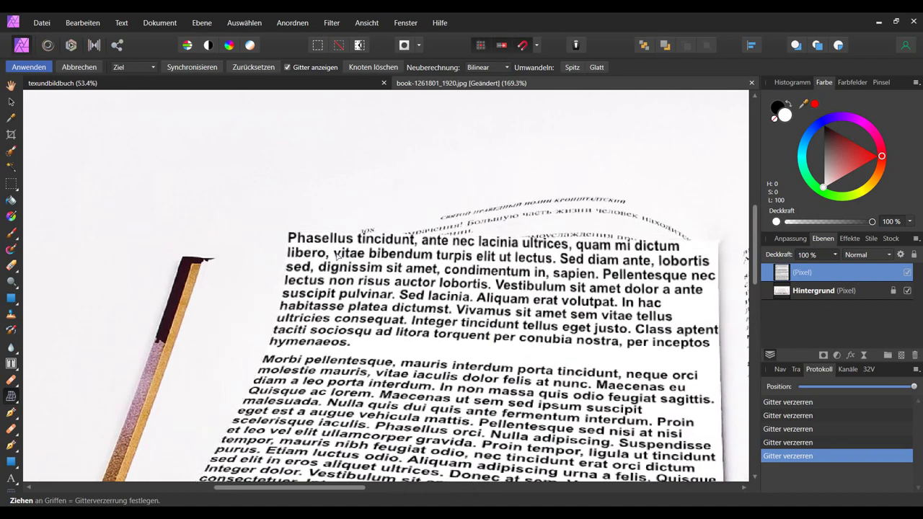
left_click_drag(287, 239, 285, 225)
scroll(243, 378, "up", 2)
scroll(243, 378, "up", 1)
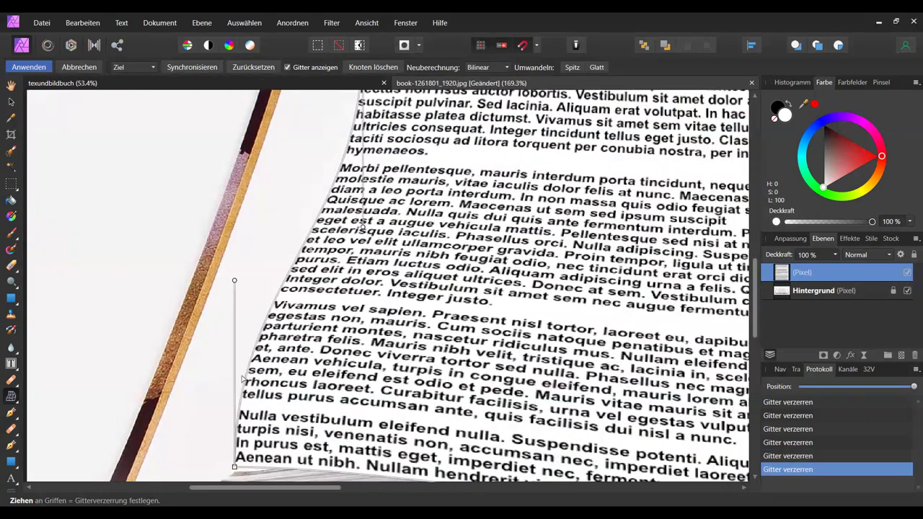
scroll(243, 379, "down", 1)
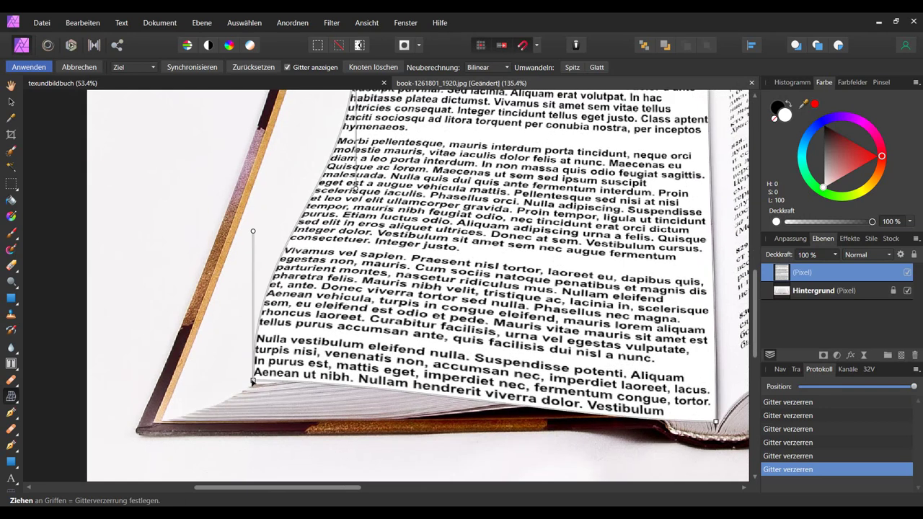
left_click_drag(252, 381, 257, 378)
scroll(366, 294, "up", 2)
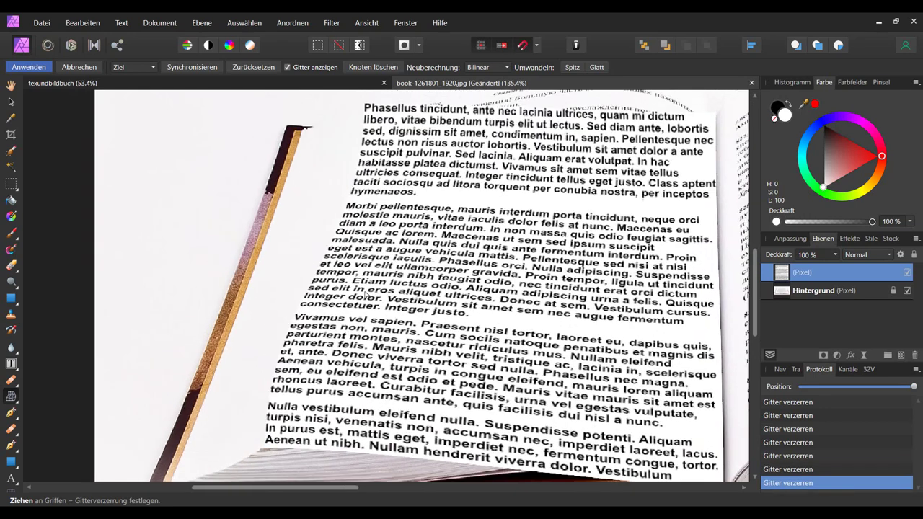
scroll(363, 295, "down", 1)
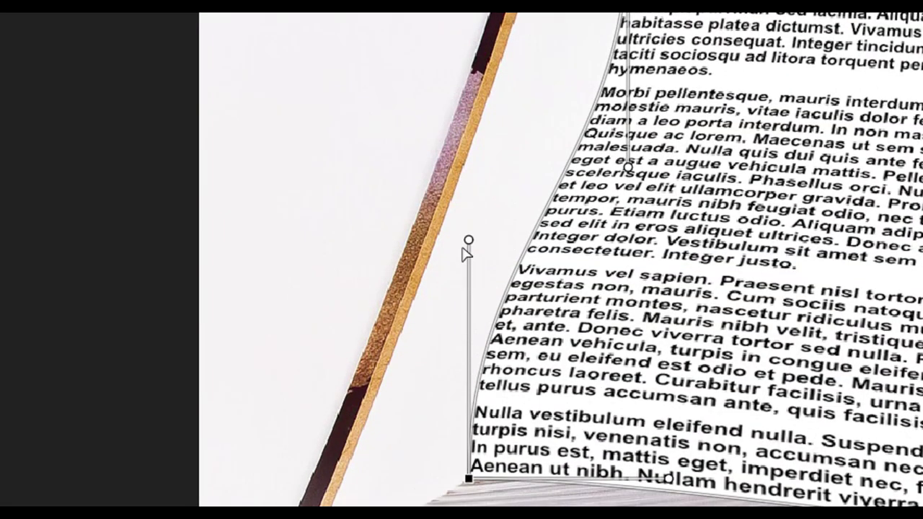
Step: Re-fit the text page's edges to the left page, commit, then bend its bottom-right corner
mouse_move(469, 239)
left_mouse_down()
mouse_move(559, 246)
mouse_move(537, 242)
left_mouse_up()
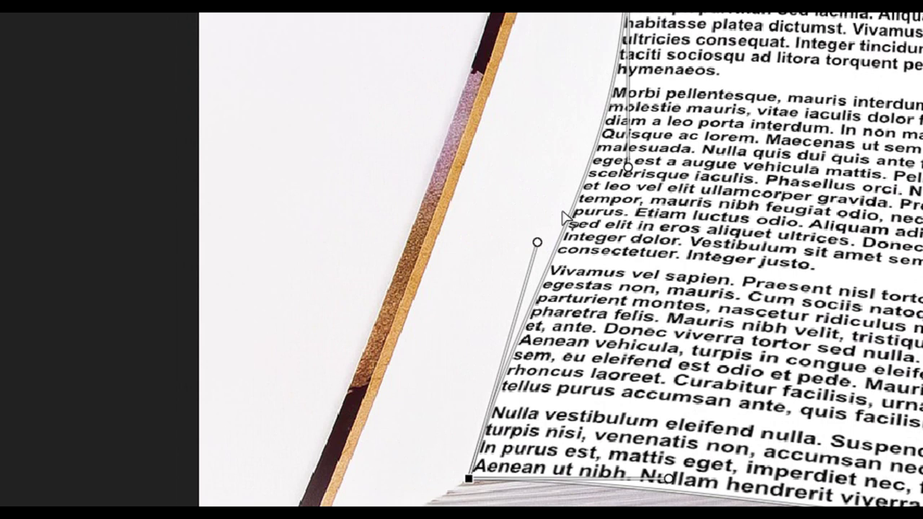
scroll(577, 116, "up", 4)
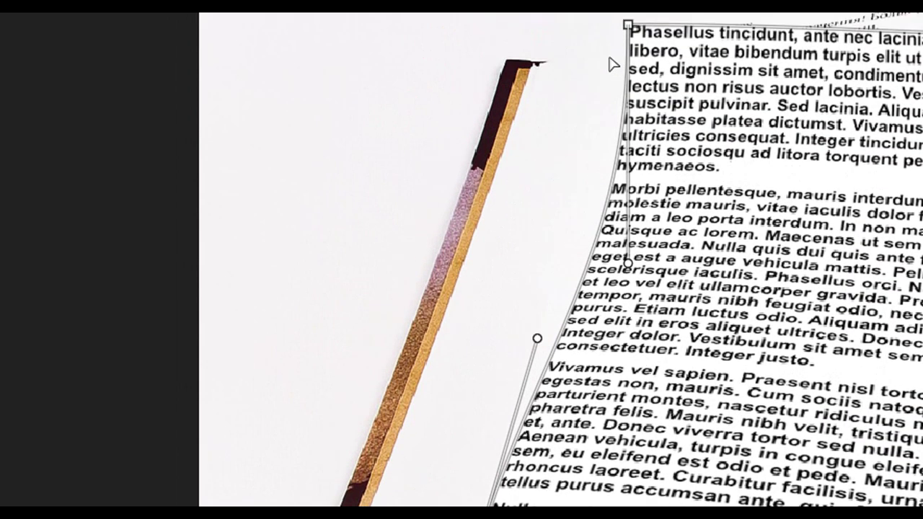
scroll(583, 222, "up", 1)
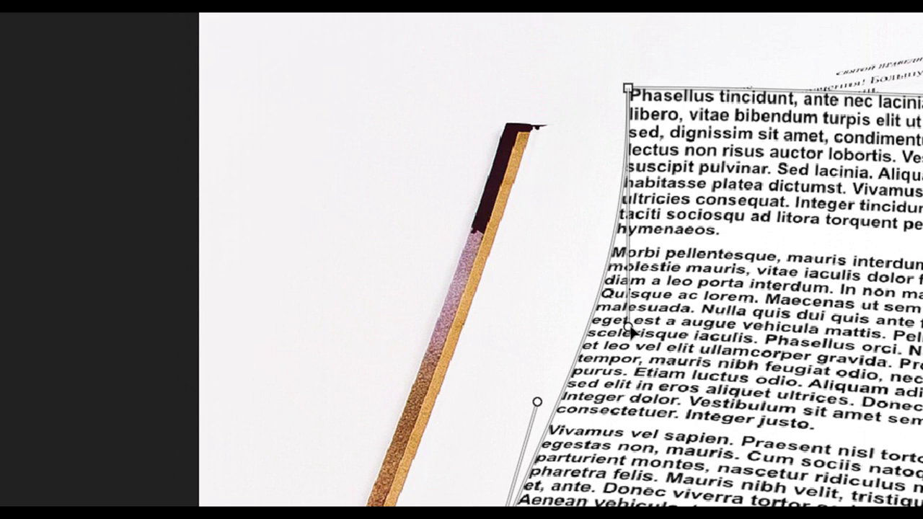
left_click_drag(621, 331, 538, 384)
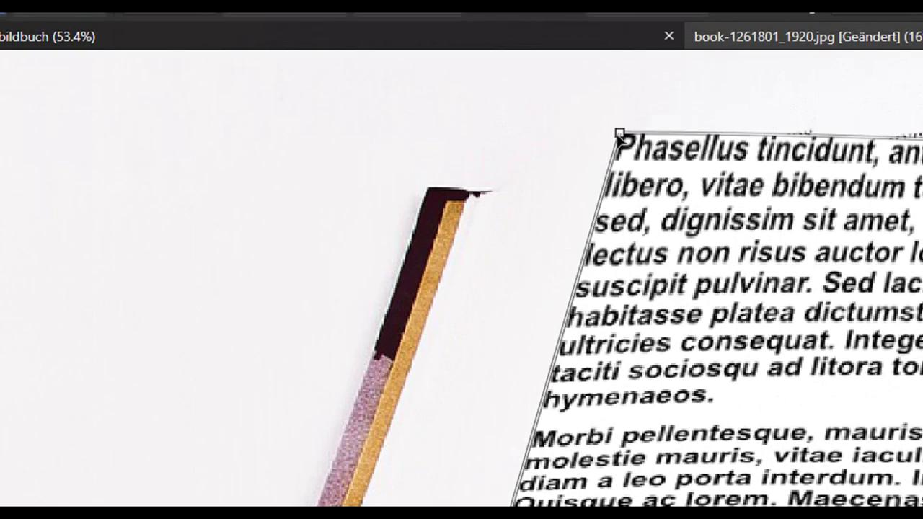
mouse_move(616, 144)
left_mouse_down()
mouse_move(613, 155)
mouse_move(613, 142)
left_mouse_up()
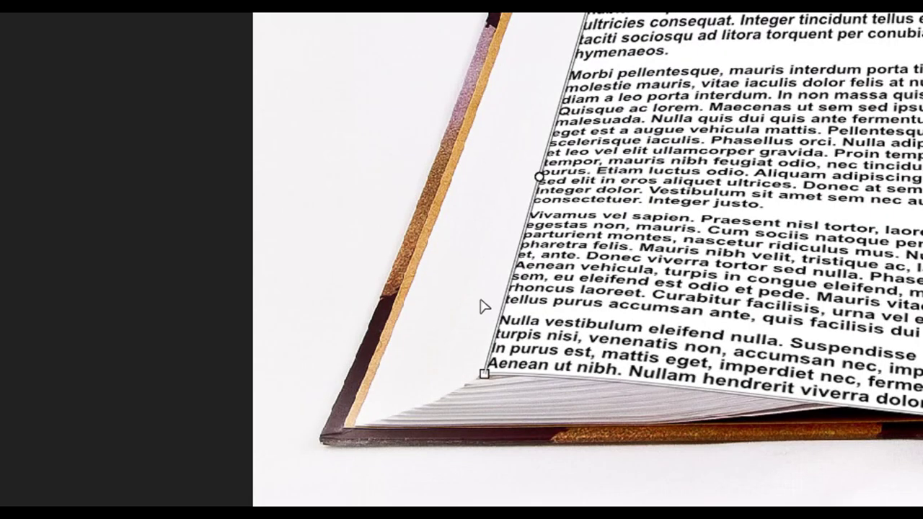
key("Return")
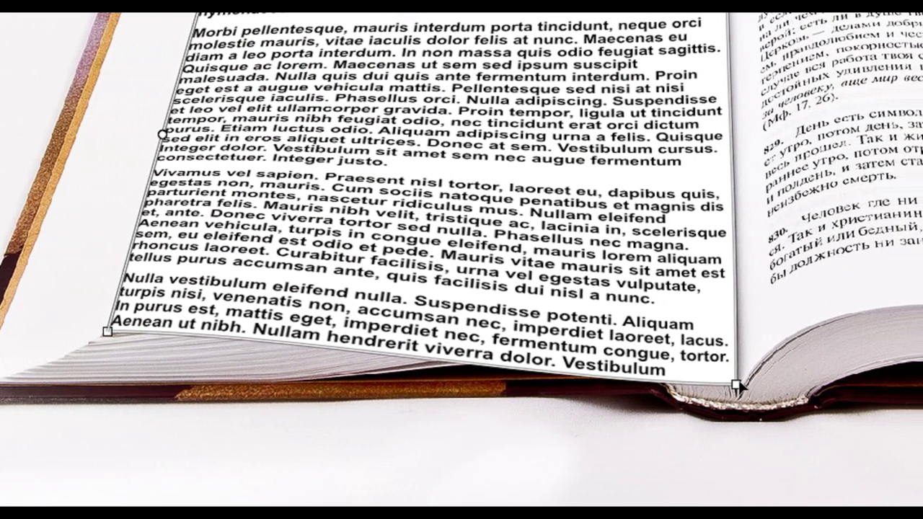
left_click_drag(737, 386, 726, 386)
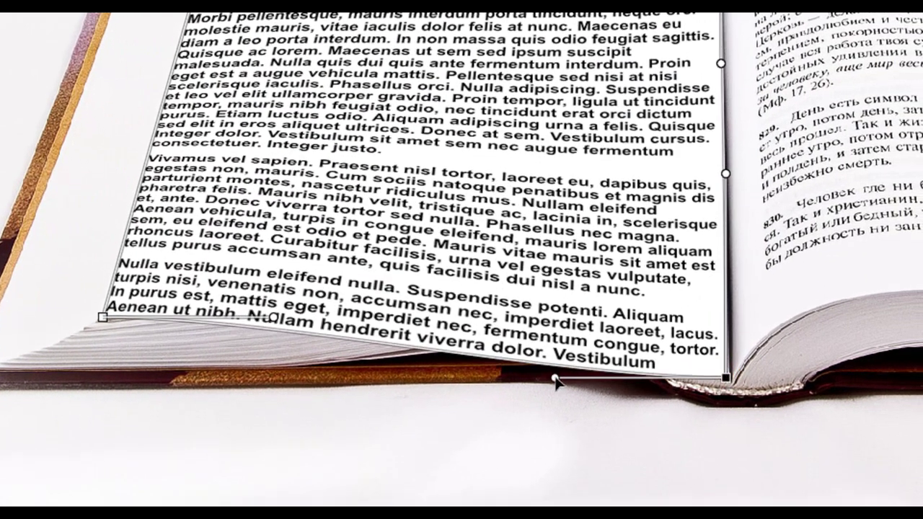
mouse_move(555, 384)
left_mouse_down()
mouse_move(615, 284)
mouse_move(618, 192)
mouse_move(624, 183)
mouse_move(651, 195)
left_mouse_up()
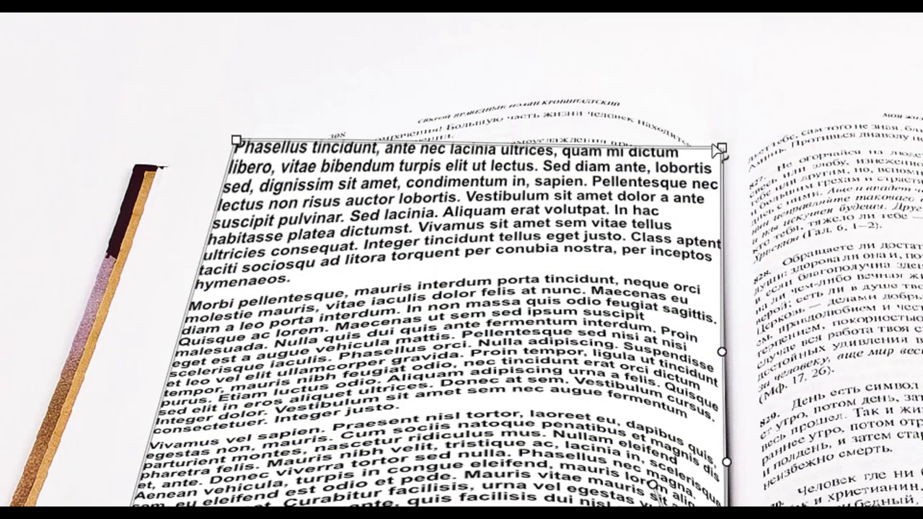
Step: Curve the text page's top edge upward using its middle node
left_click(553, 150)
left_click_drag(553, 150, 601, 108)
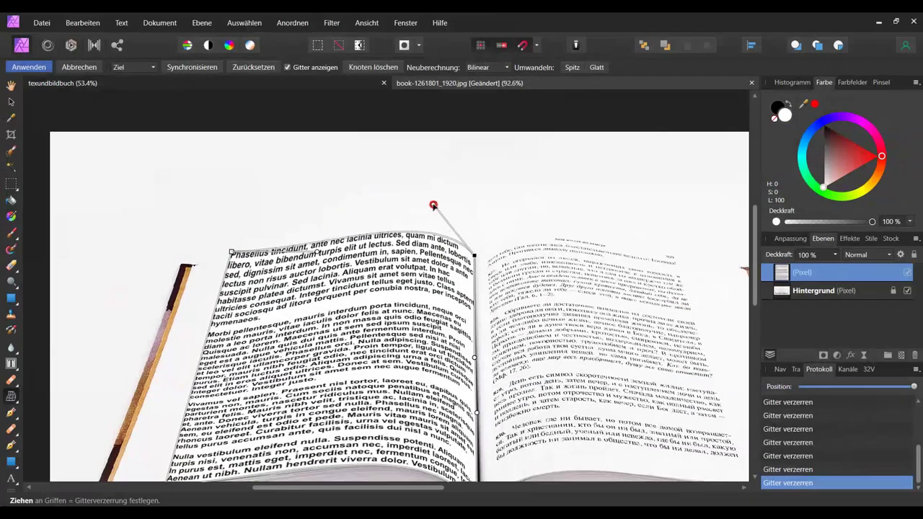
scroll(330, 252, "up", 3)
scroll(330, 252, "down", 2)
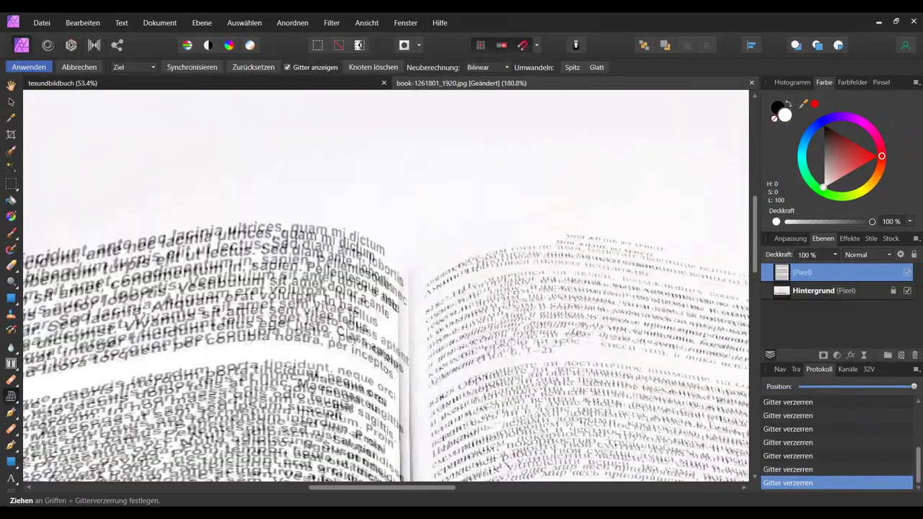
scroll(331, 216, "down", 2)
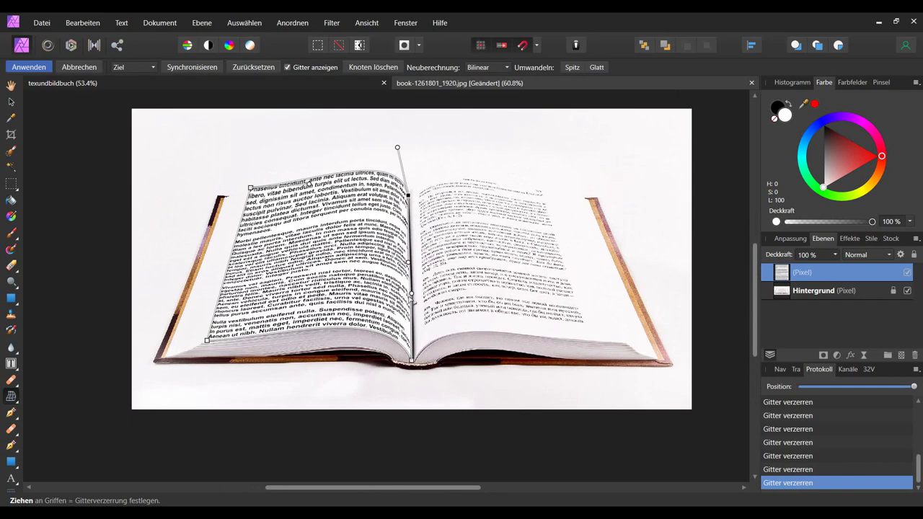
scroll(416, 278, "up", 2)
scroll(411, 267, "up", 1)
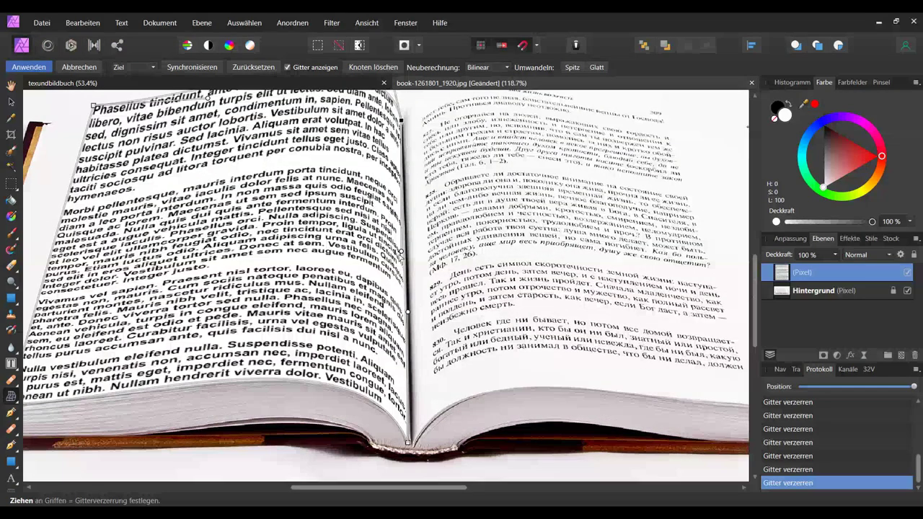
Step: Adjust the spine-side edge nodes, finish the mesh warp, and pan the view
left_click_drag(401, 254, 406, 269)
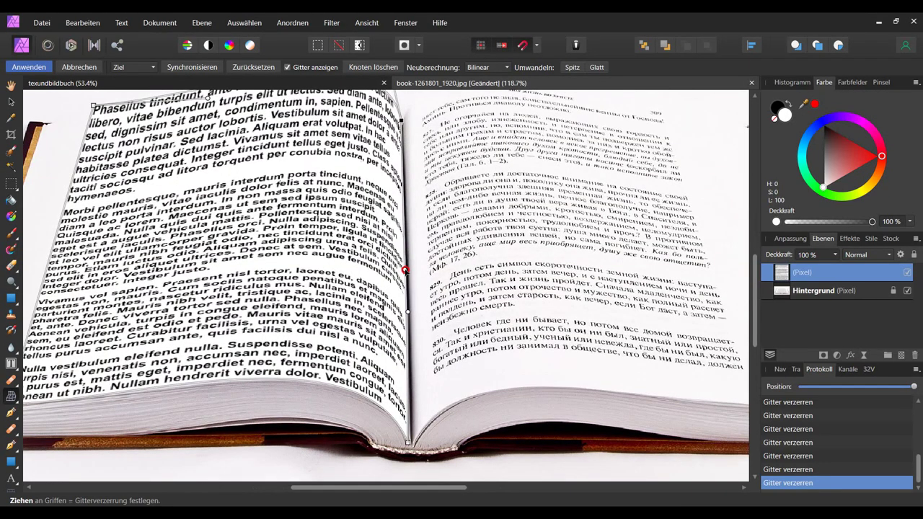
left_click_drag(407, 308, 405, 273)
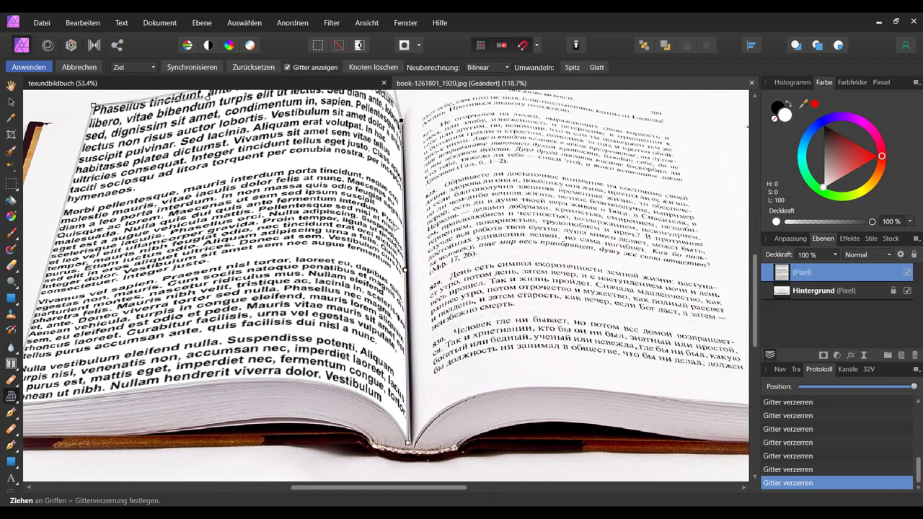
scroll(412, 442, "up", 5)
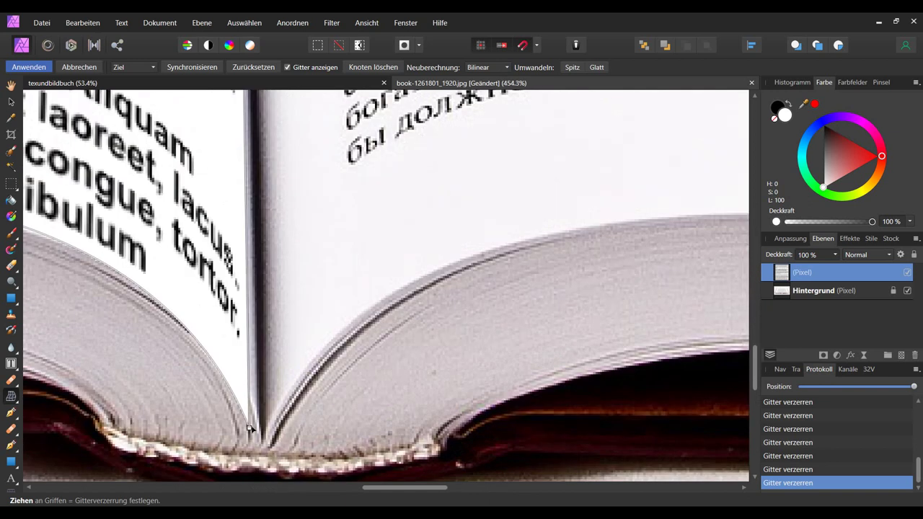
scroll(250, 430, "down", 4)
scroll(250, 430, "down", 4)
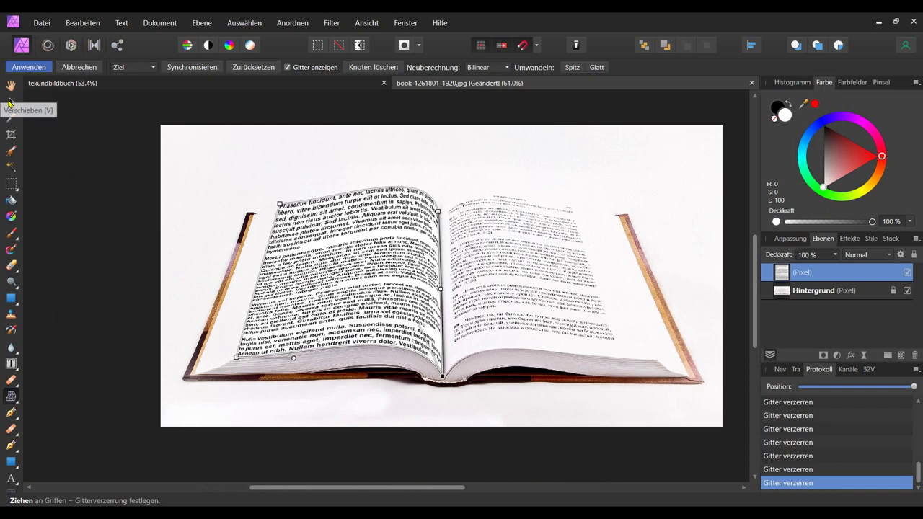
left_click(11, 85)
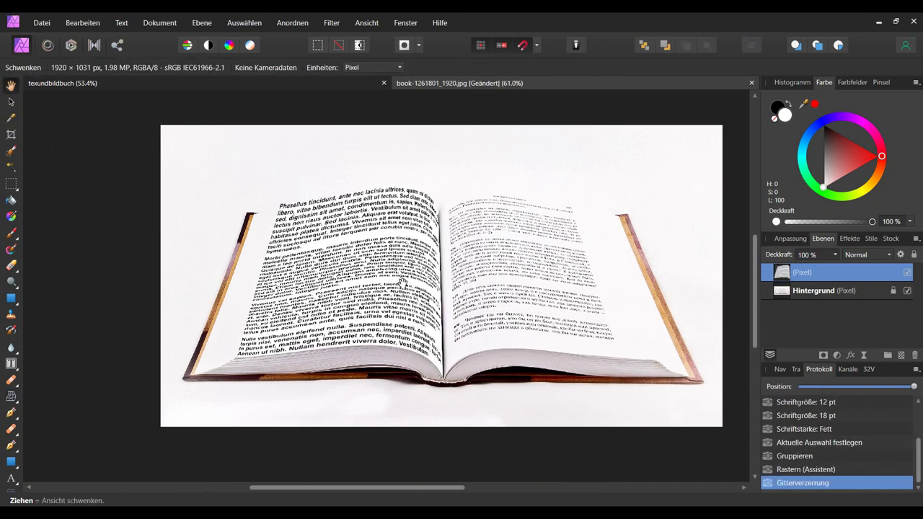
left_click_drag(415, 297, 379, 316)
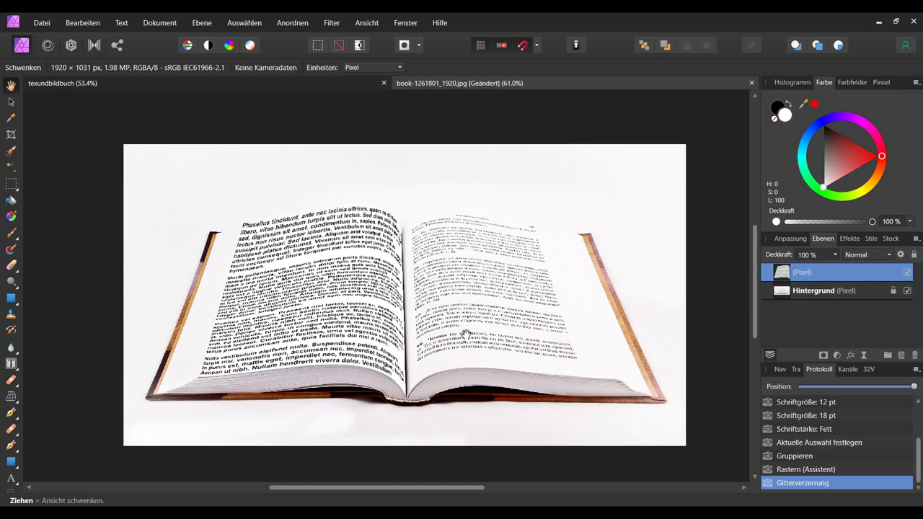
left_click_drag(462, 333, 444, 335)
left_click_drag(503, 318, 412, 324)
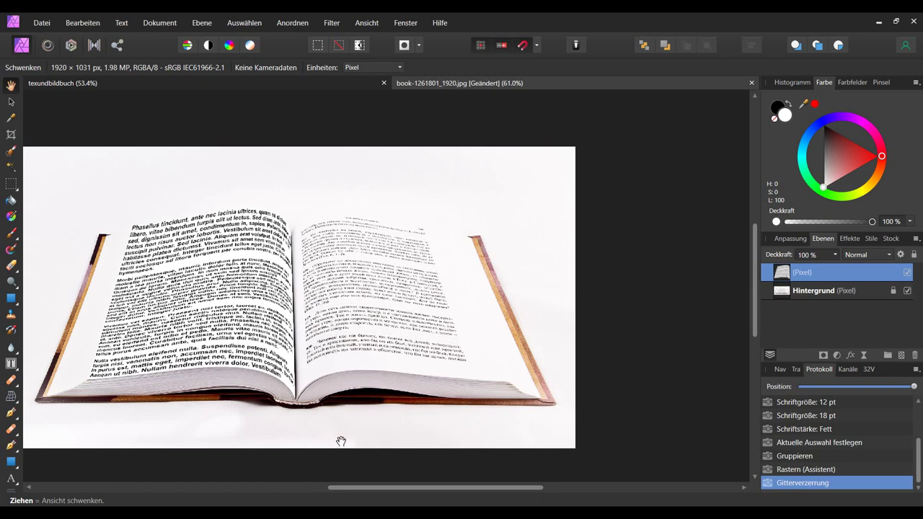
Step: Place the polynesia beach photo, then scale and move it over the book's right page
left_click(349, 241)
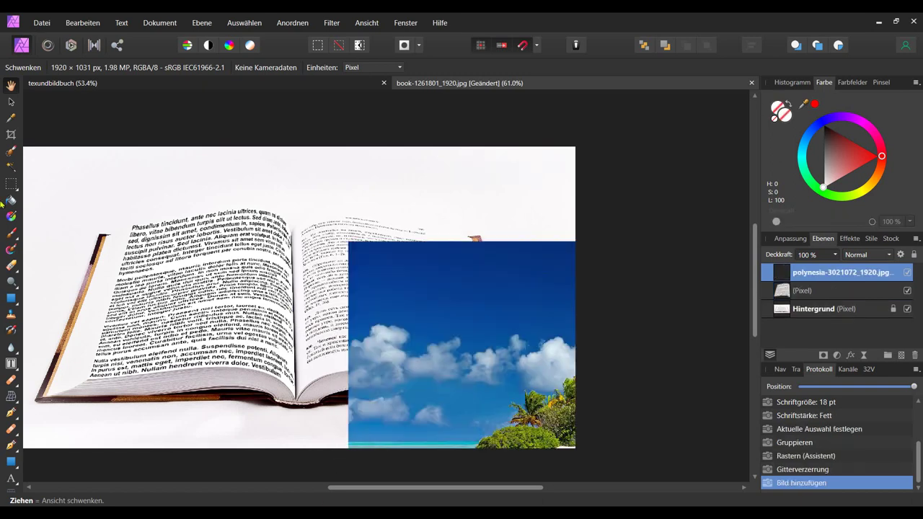
left_click(11, 102)
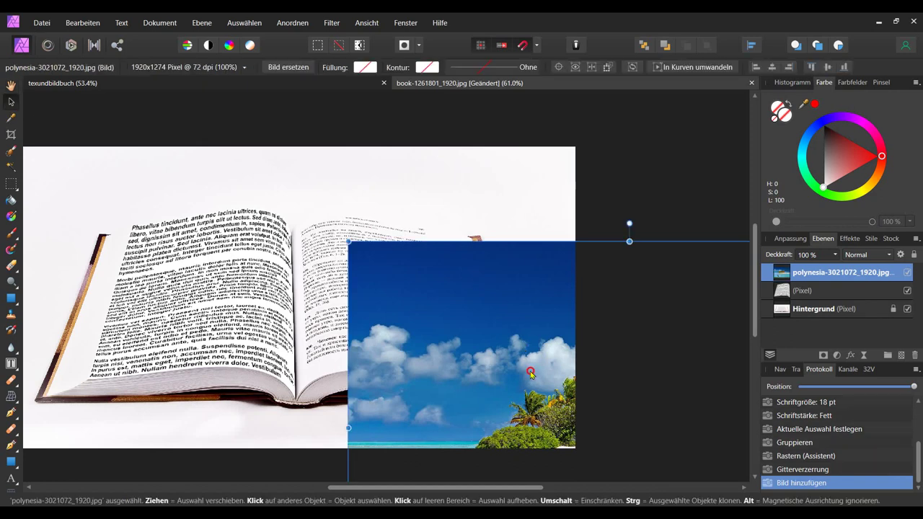
left_click_drag(527, 370, 450, 304)
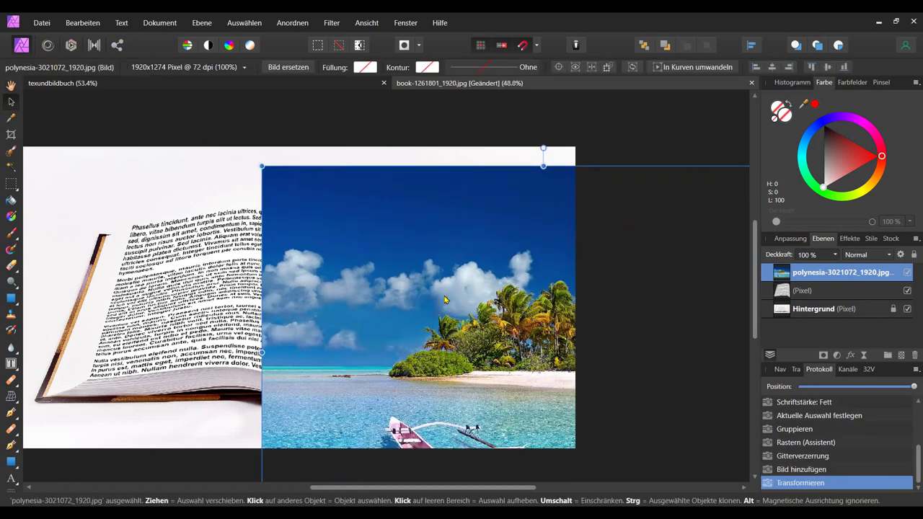
scroll(444, 299, "down", 2)
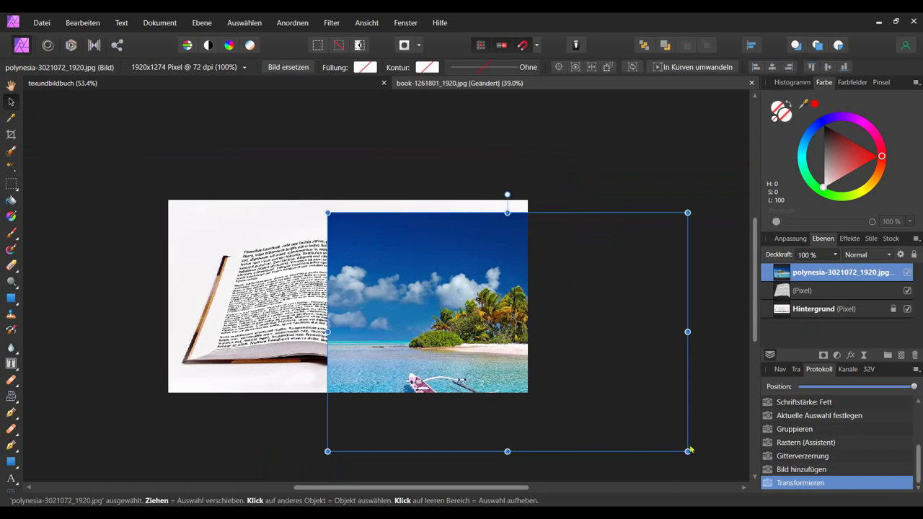
mouse_move(687, 451)
left_mouse_down()
mouse_move(432, 346)
mouse_move(448, 354)
left_mouse_up()
left_click_drag(404, 260, 421, 307)
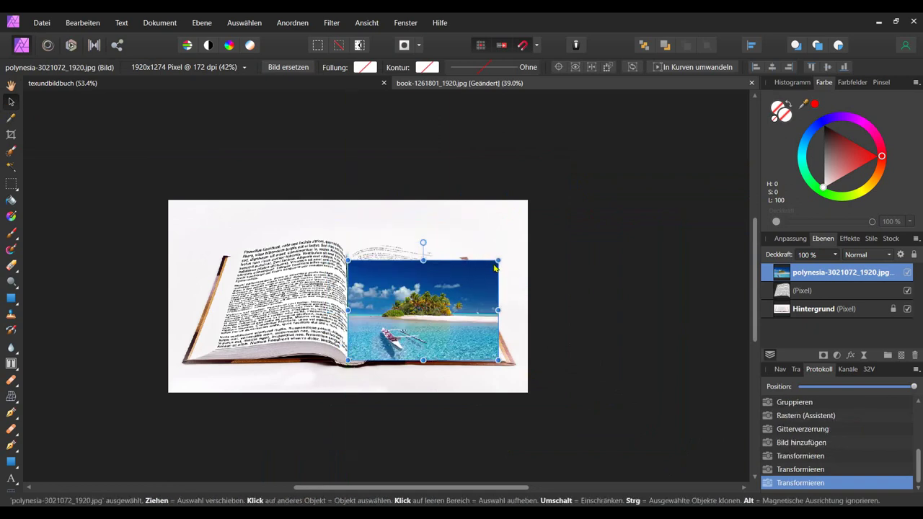
left_click_drag(498, 260, 509, 241)
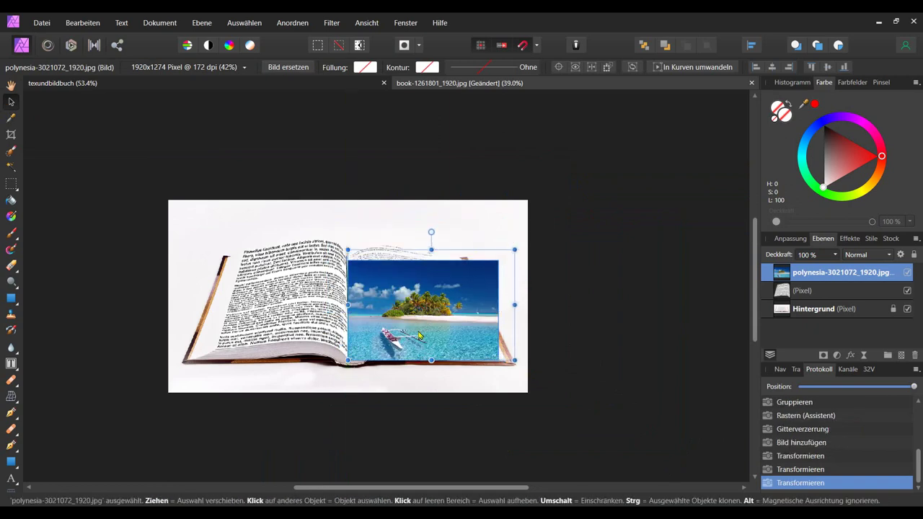
Step: Start mesh-warping the beach photo, pulling its top-left corner and bending its bottom edge
left_click(10, 395)
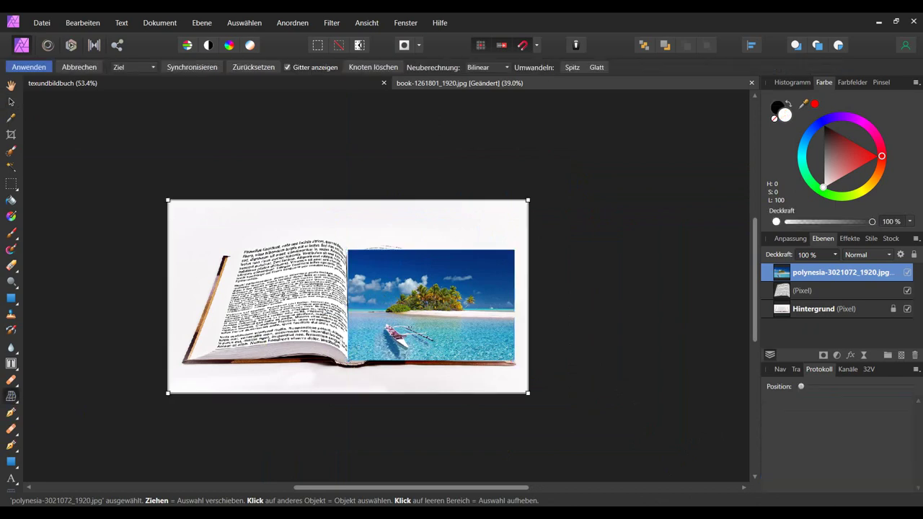
scroll(353, 274, "up", 2)
scroll(354, 274, "up", 1)
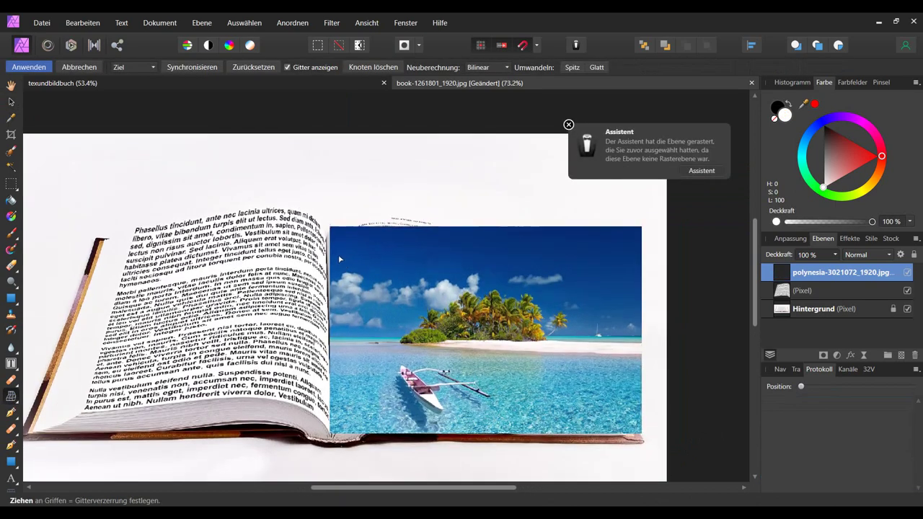
scroll(338, 254, "up", 1)
scroll(338, 305, "up", 1)
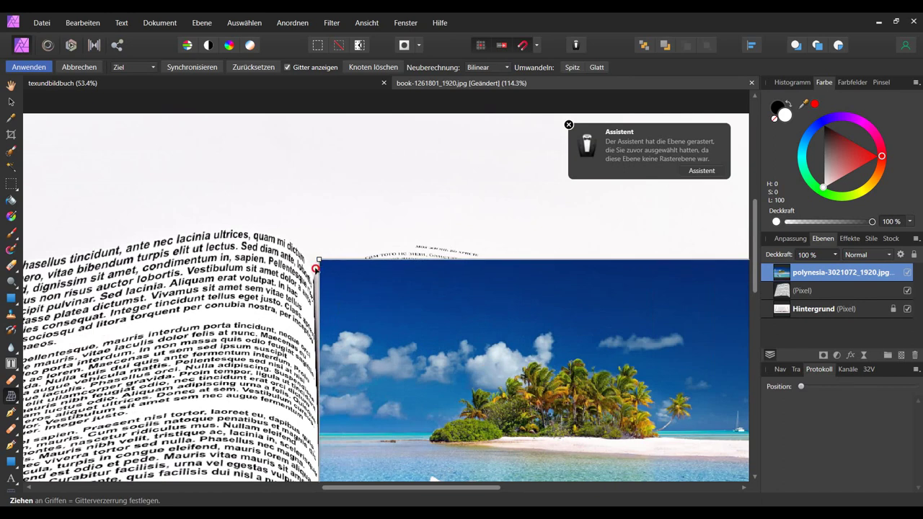
left_click_drag(319, 258, 313, 276)
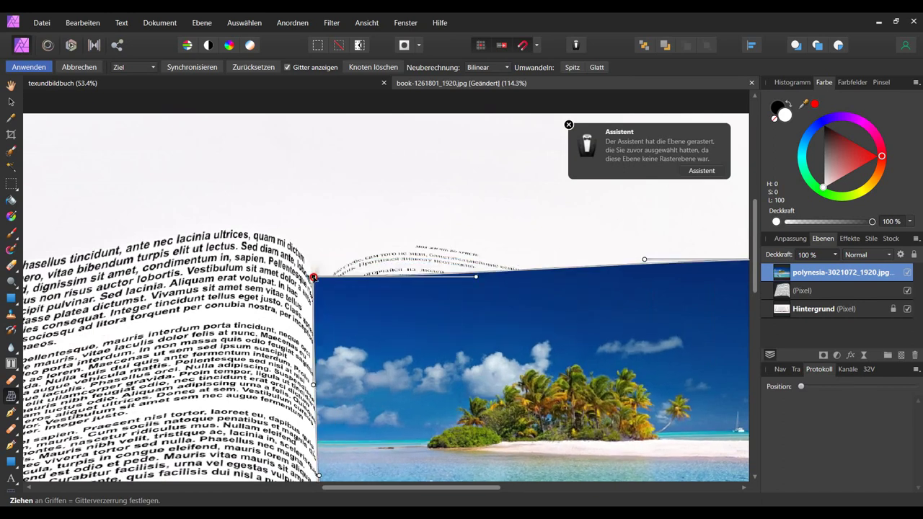
scroll(321, 324, "down", 3)
left_click(297, 366)
left_click_drag(310, 359, 445, 296)
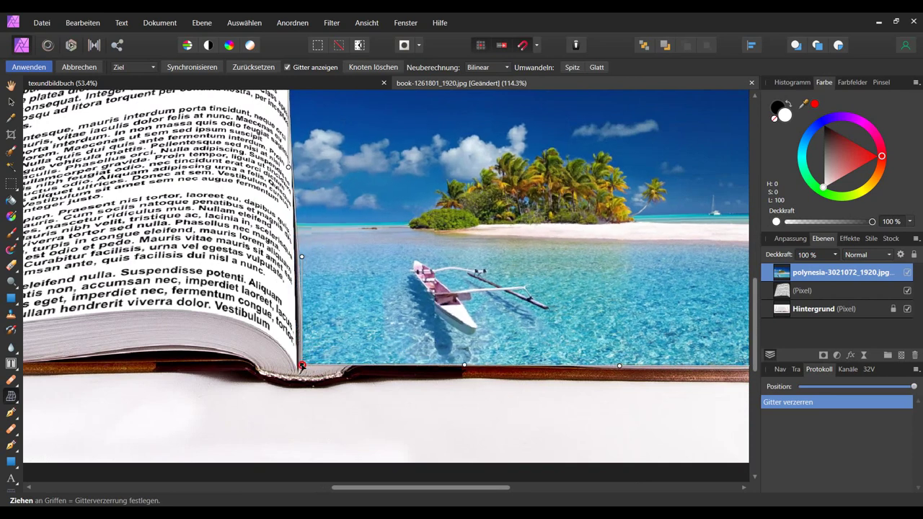
Step: Fit the remaining warp points to the right page's curve, apply the warp and deselect
scroll(445, 295, "right", 5)
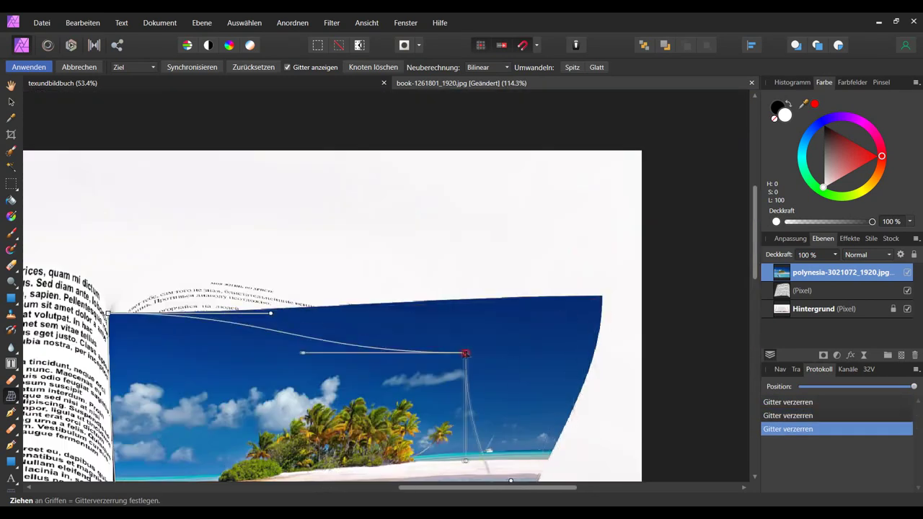
mouse_move(463, 354)
left_mouse_down()
mouse_move(382, 316)
mouse_move(406, 311)
left_mouse_up()
scroll(406, 310, "up", 3)
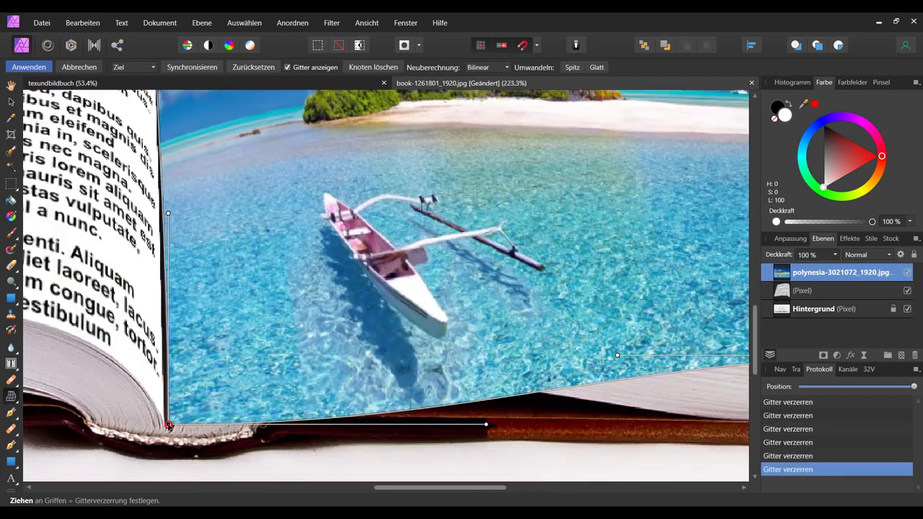
left_click_drag(339, 216, 348, 210)
scroll(347, 210, "down", 3)
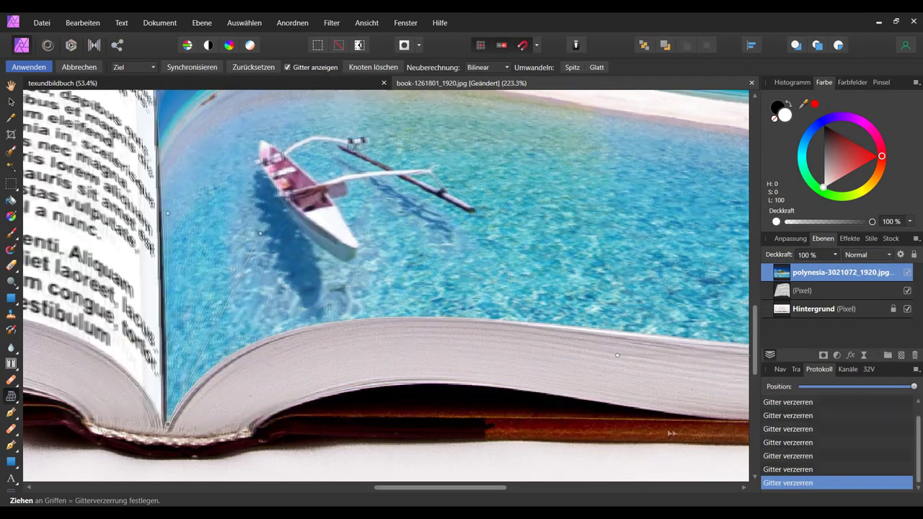
scroll(216, 223, "right", 5)
key("Return")
key("ctrl+0")
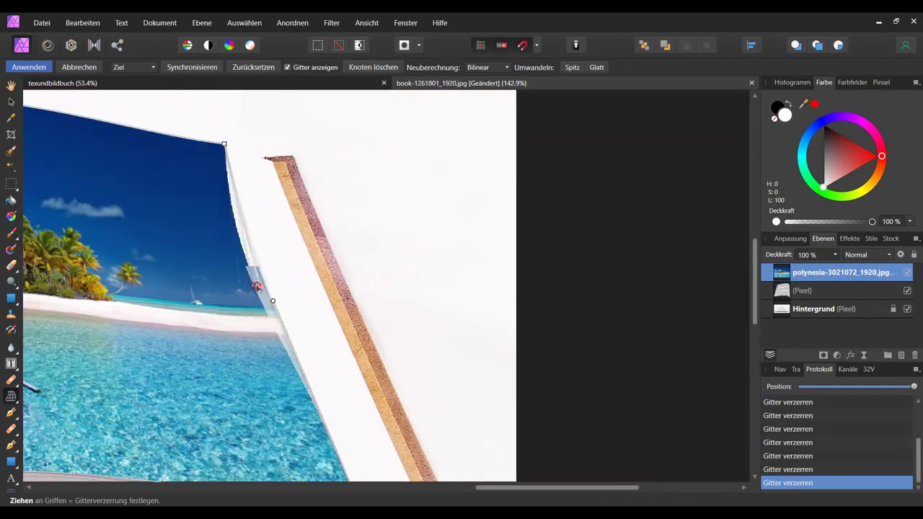
key("ctrl+d")
key("v")
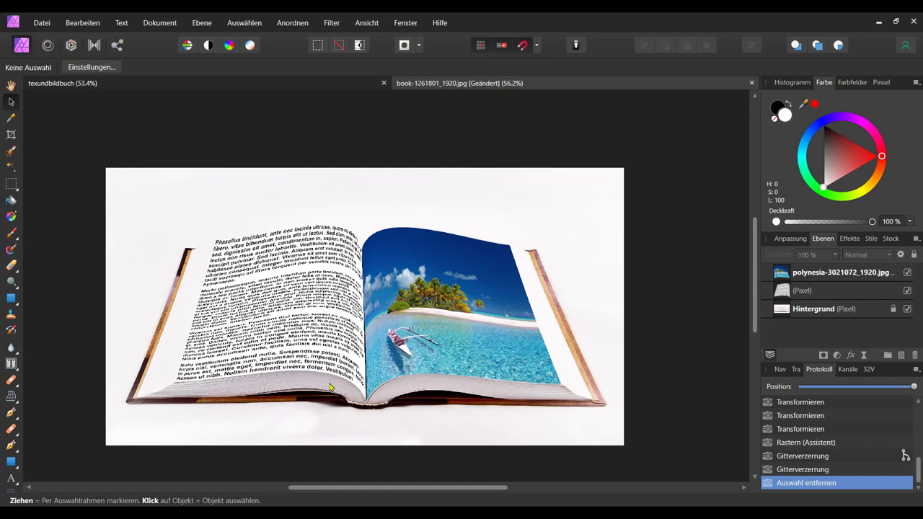
Step: Select the left page's outline from its text layer and draw a white rectangle over it
left_click(298, 327)
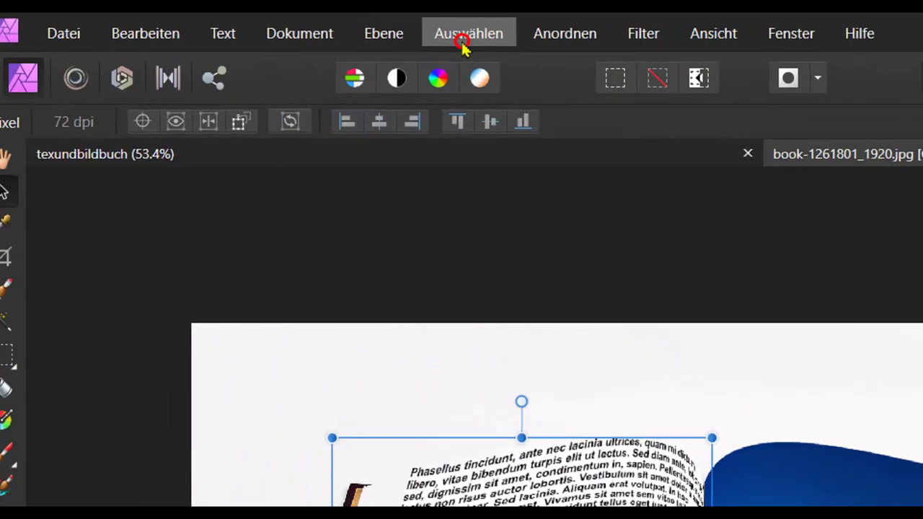
left_click(462, 43)
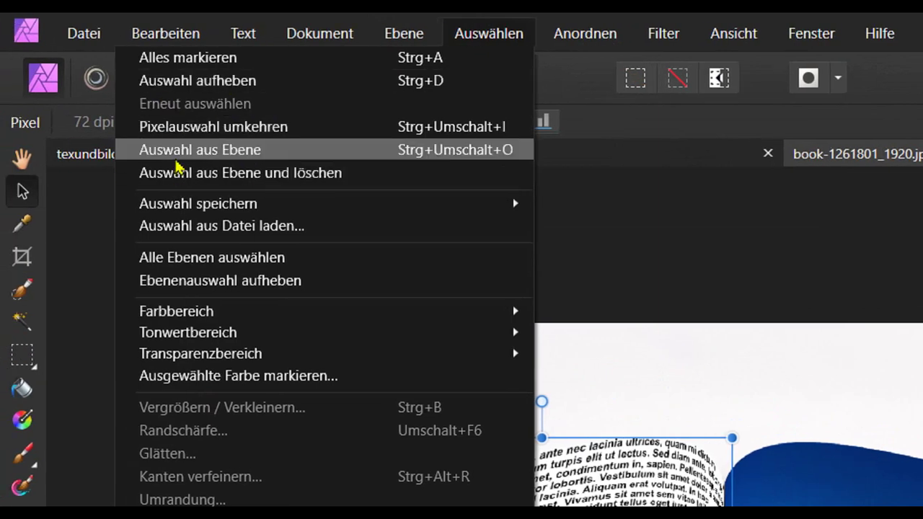
left_click(177, 155)
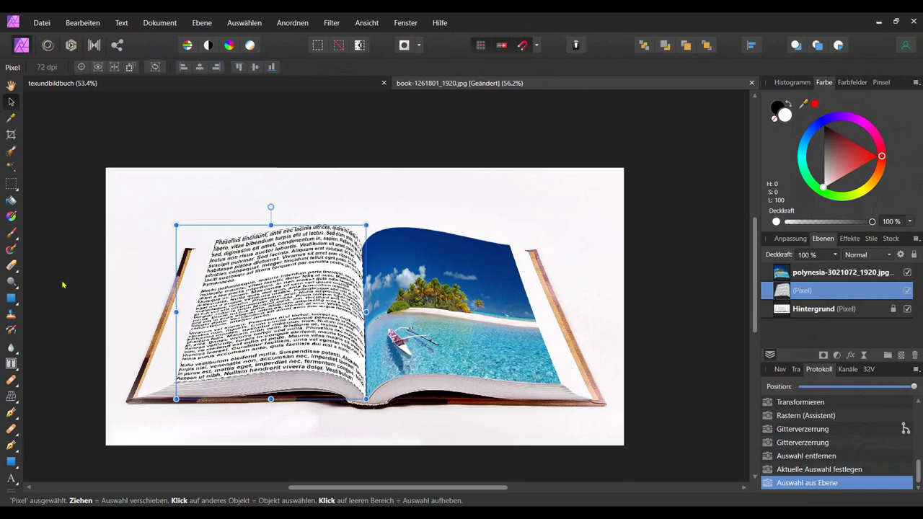
left_click(14, 462)
left_click_drag(152, 195, 384, 422)
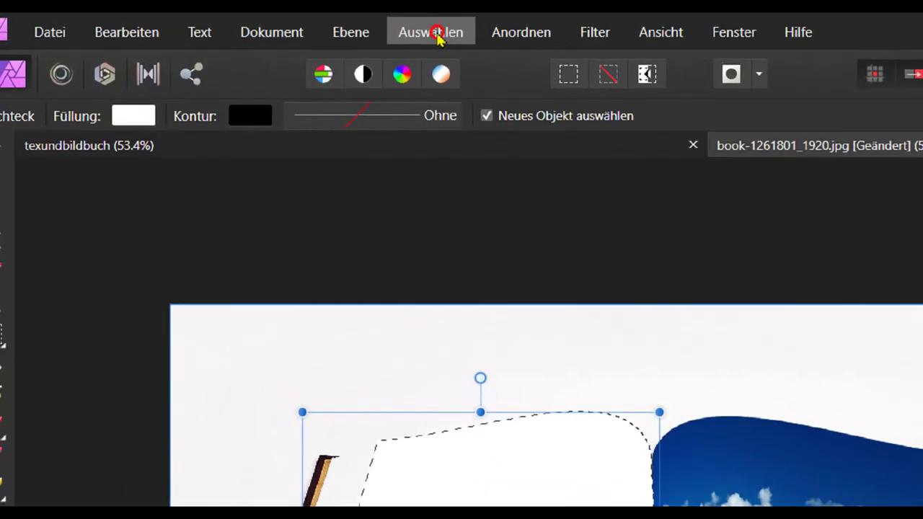
Step: Clear the selection and select the new white rectangle layer
left_click(246, 25)
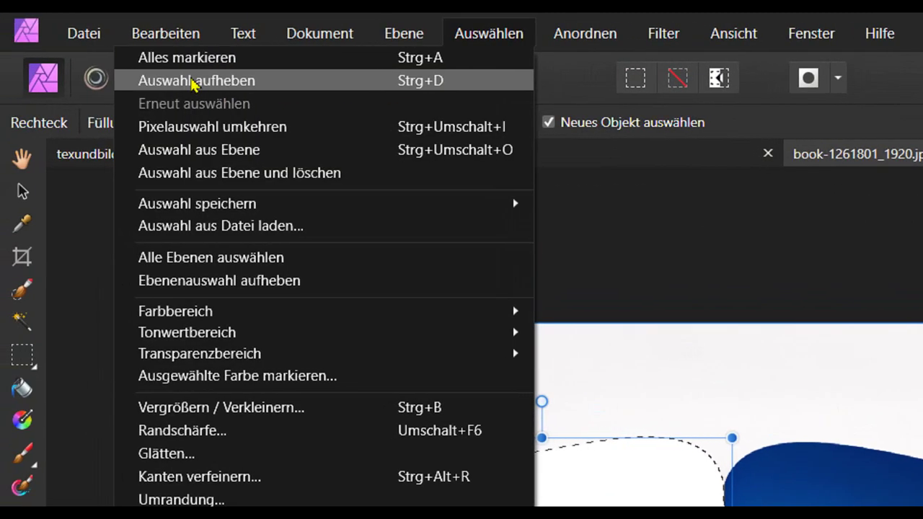
left_click(193, 80)
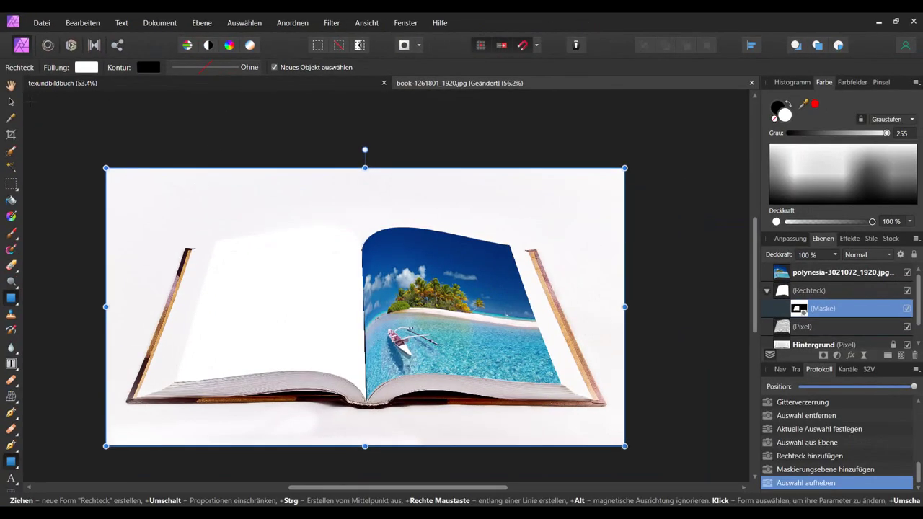
left_click(11, 102)
left_click(318, 315)
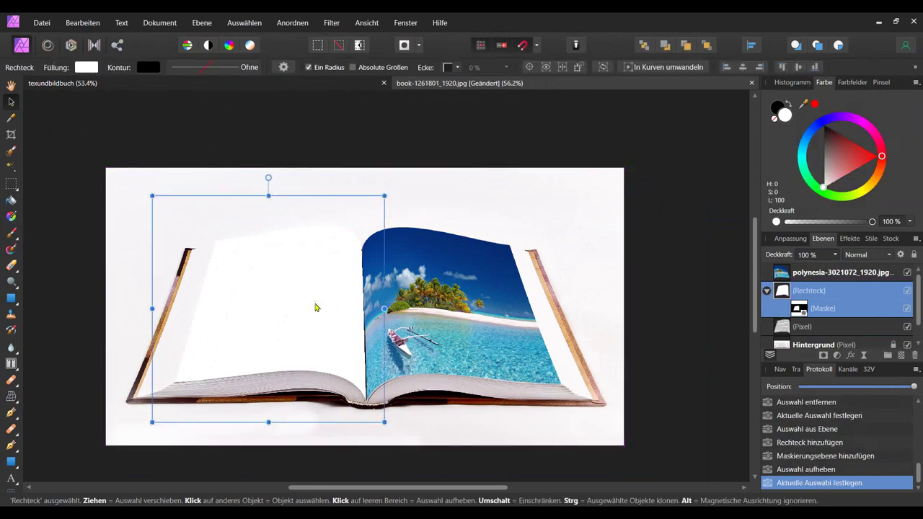
Step: Lay a gradient on the rectangle: black end stop at 54% opacity, fully transparent start
left_click(17, 223)
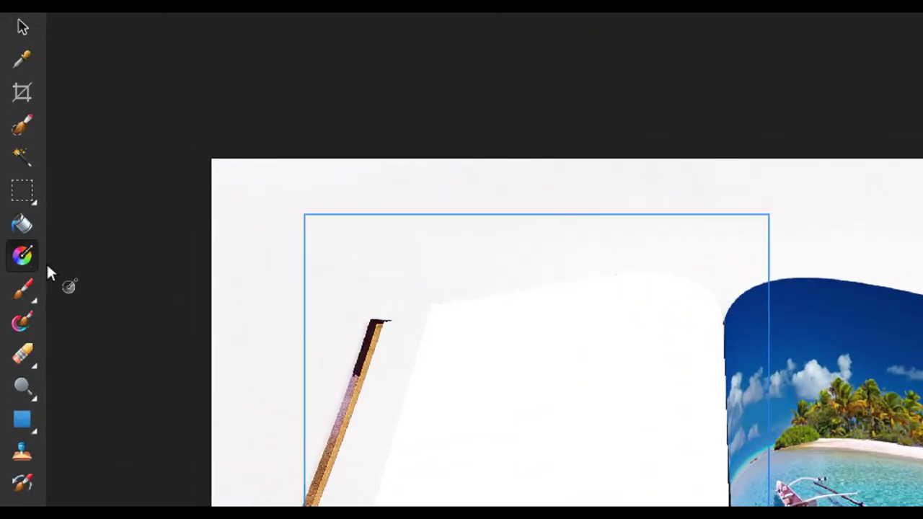
left_click_drag(713, 428, 437, 395)
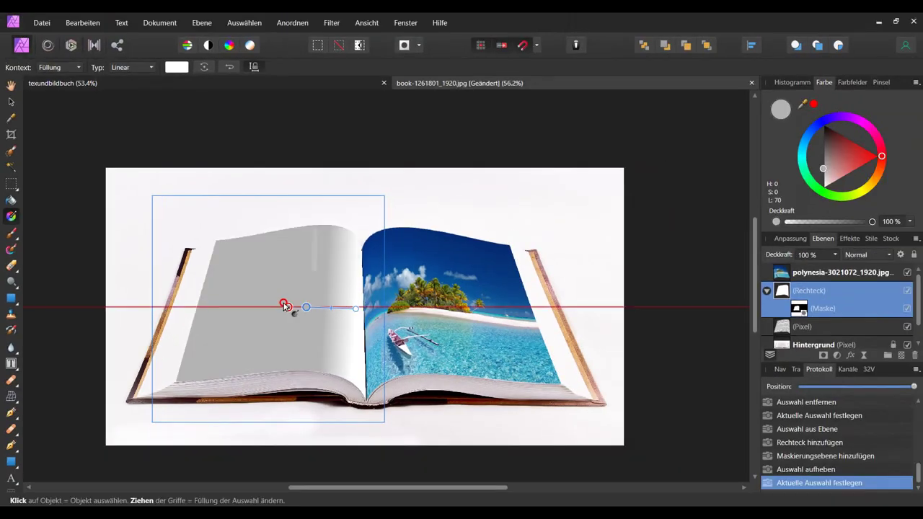
left_click_drag(219, 301, 209, 301)
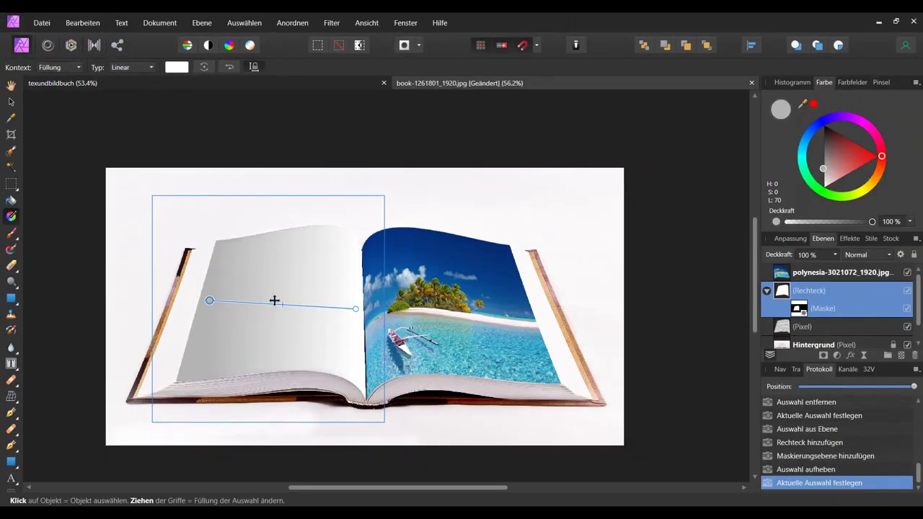
left_click(354, 311)
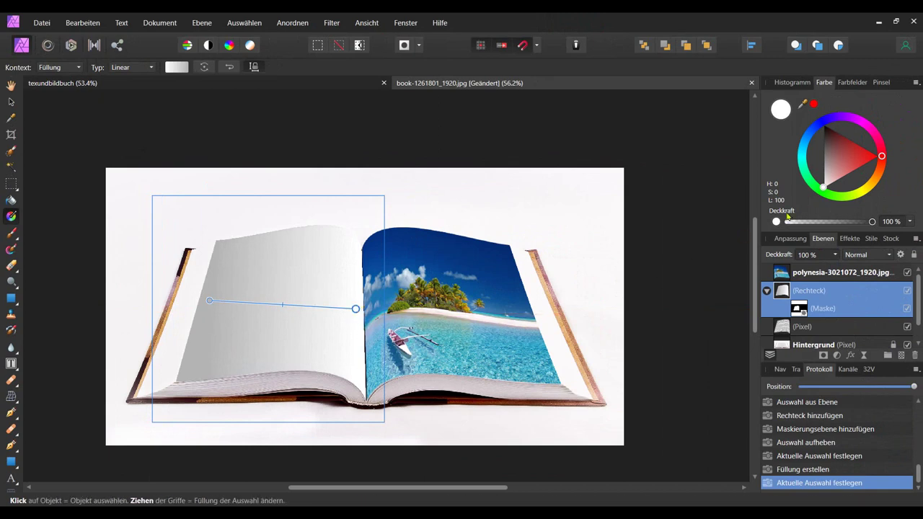
left_click_drag(841, 182, 823, 122)
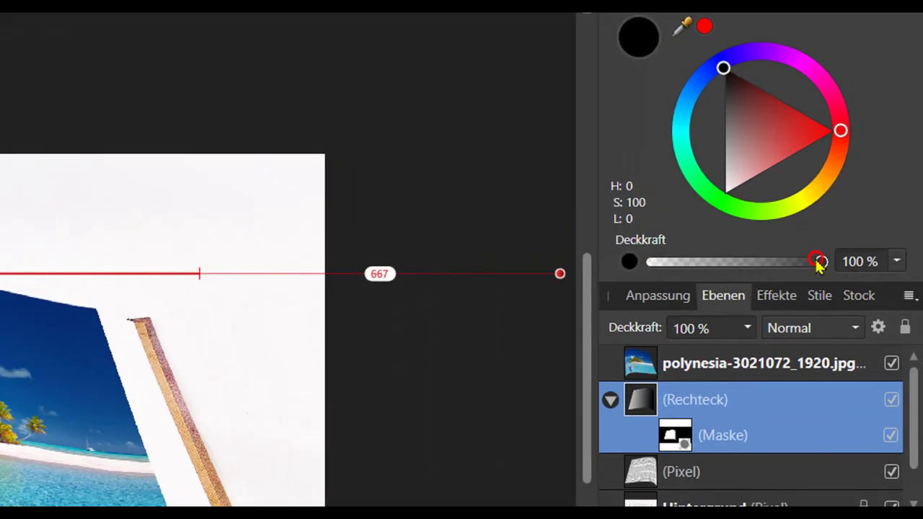
left_click_drag(818, 264, 745, 263)
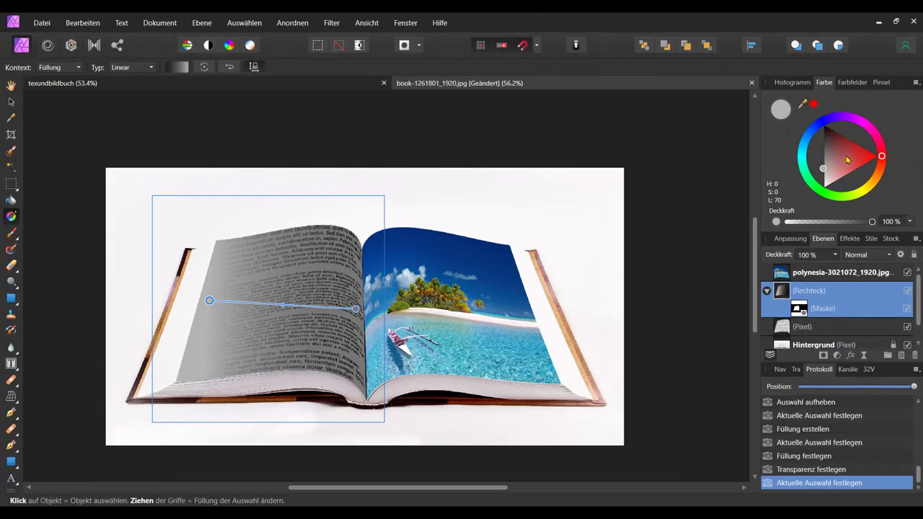
left_click_drag(873, 224, 746, 240)
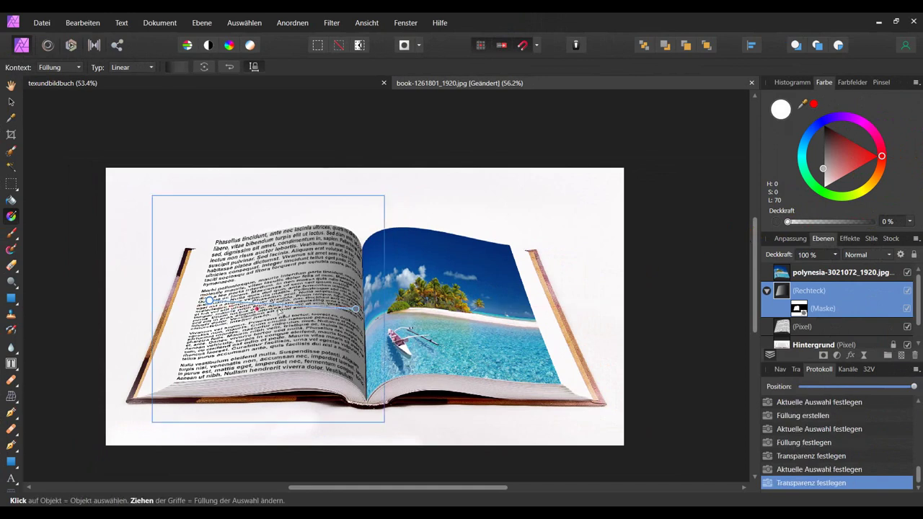
Step: Add a middle stop and move the gradient handles so it darkens toward the spine
left_click_drag(283, 307, 323, 308)
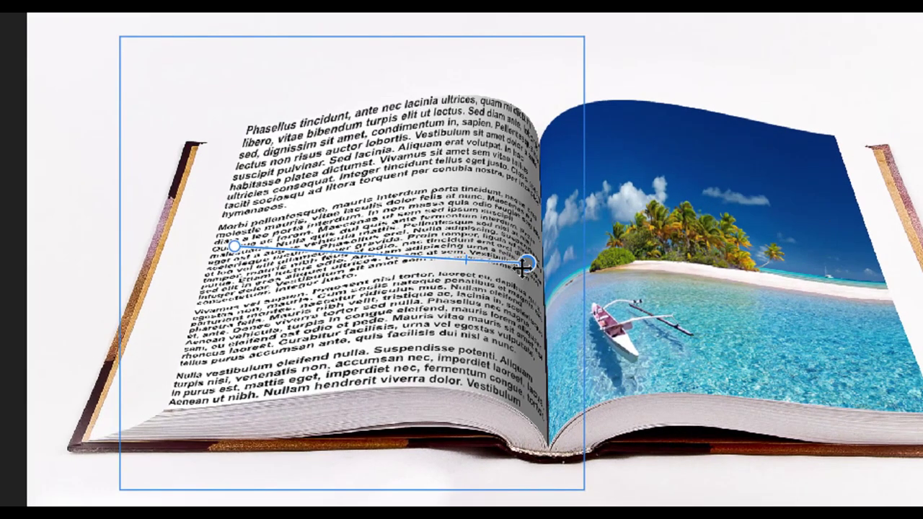
left_click_drag(527, 262, 539, 264)
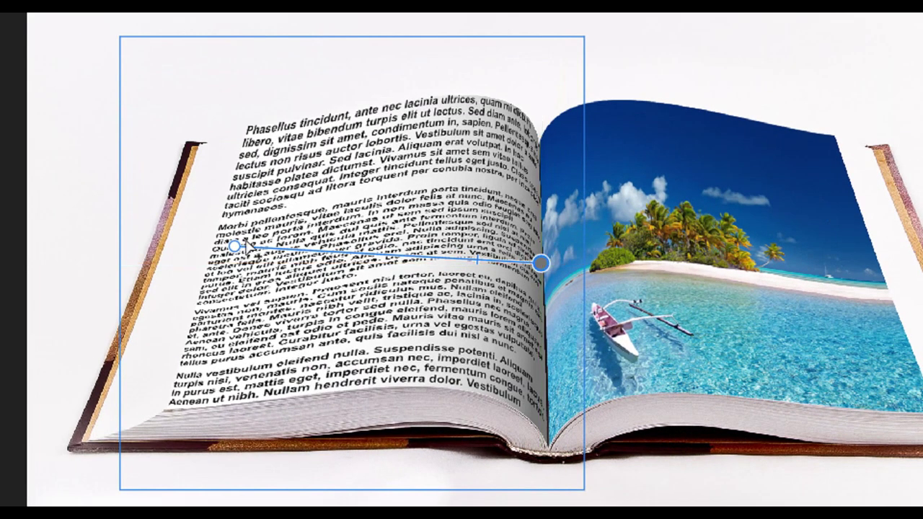
mouse_move(237, 245)
left_mouse_down()
mouse_move(308, 254)
mouse_move(306, 264)
left_mouse_up()
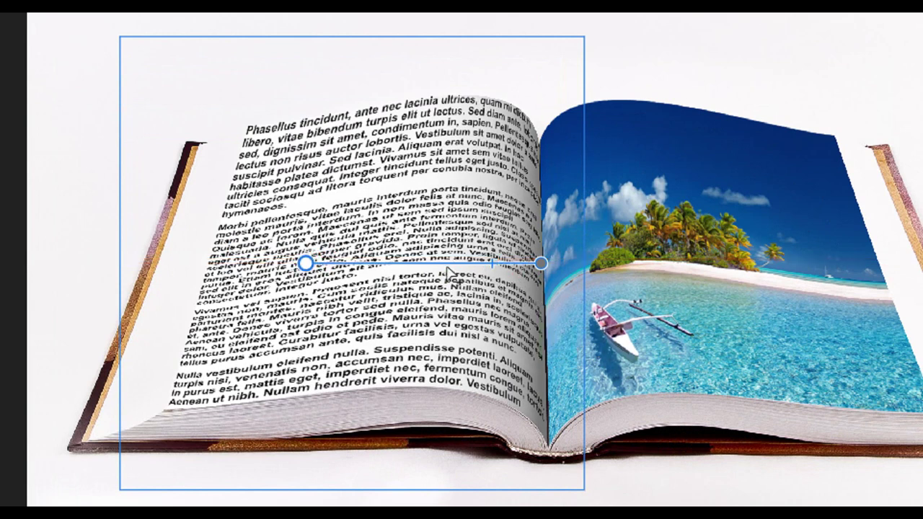
scroll(531, 433, "down", 1)
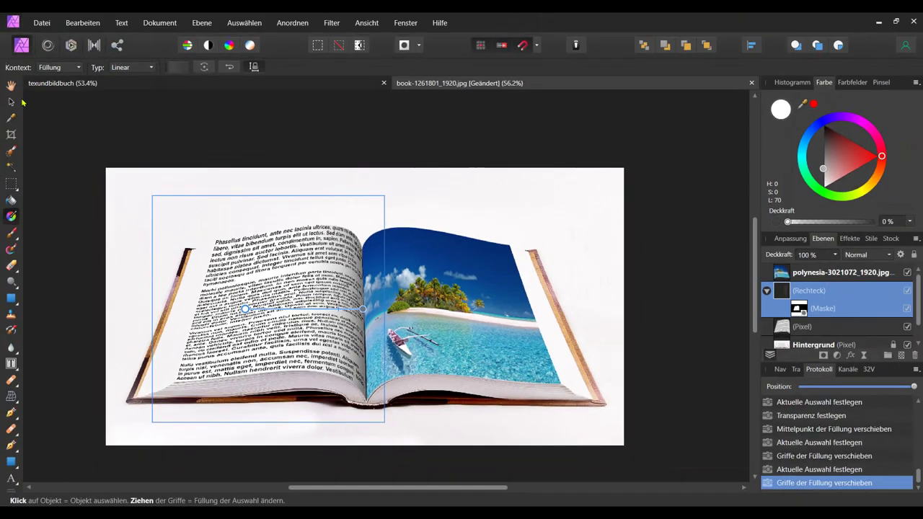
key("v")
left_click(306, 159)
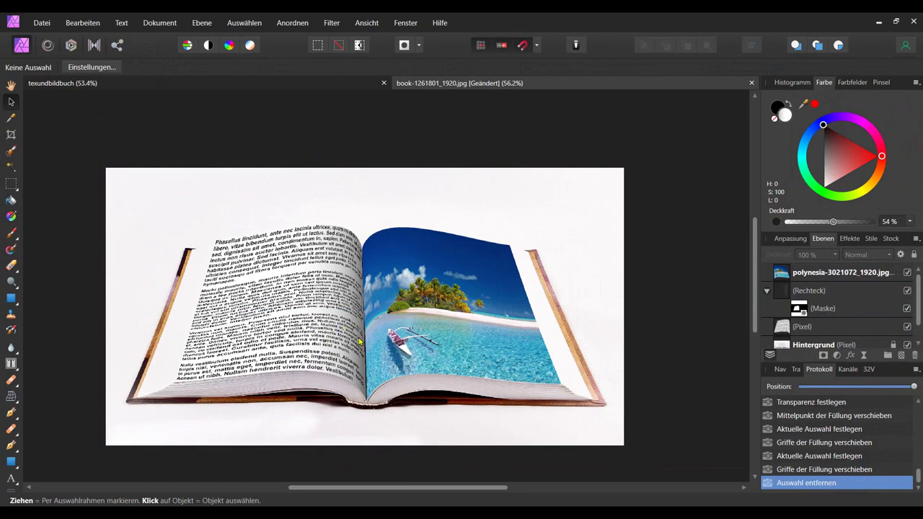
Step: Draw a rectangle over the right page, masked to the warped beach photo's outline
left_click(408, 332)
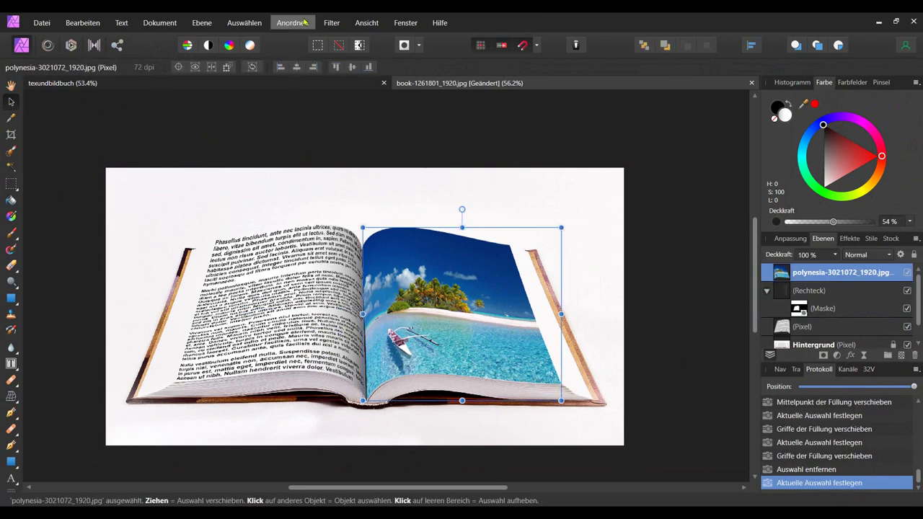
left_click(252, 22)
left_click(101, 44)
key("m")
left_click_drag(347, 207, 584, 431)
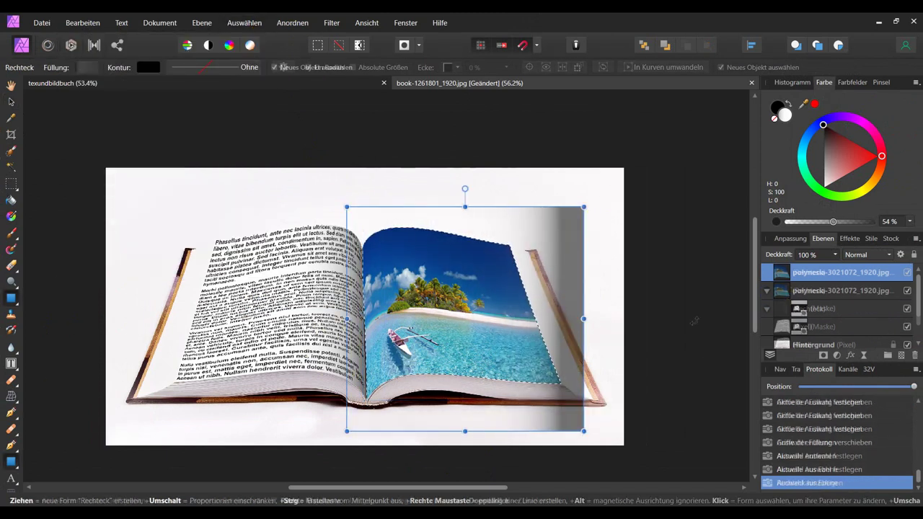
left_click(823, 355)
Step: Lay a linear gradient across the beach photo's rectangle
left_click(788, 277)
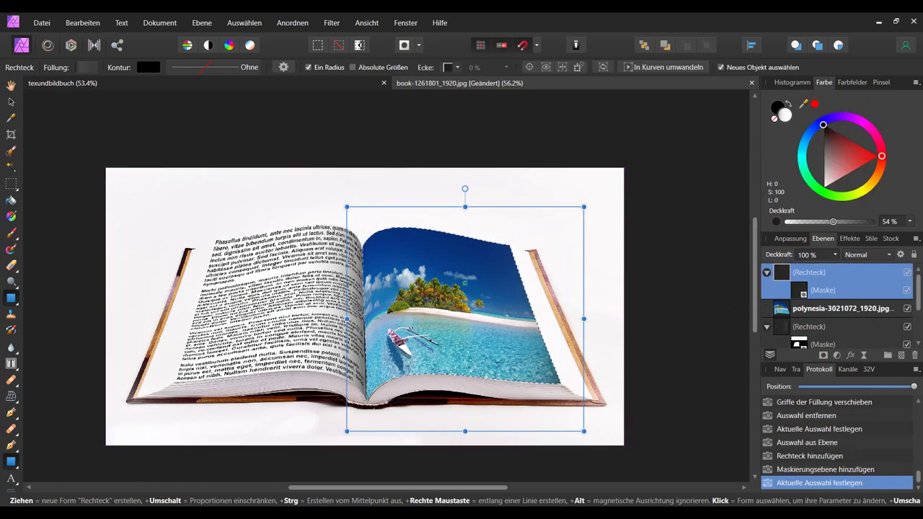
left_click(11, 216)
mouse_move(366, 307)
left_mouse_down()
mouse_move(483, 295)
mouse_move(462, 298)
left_mouse_up()
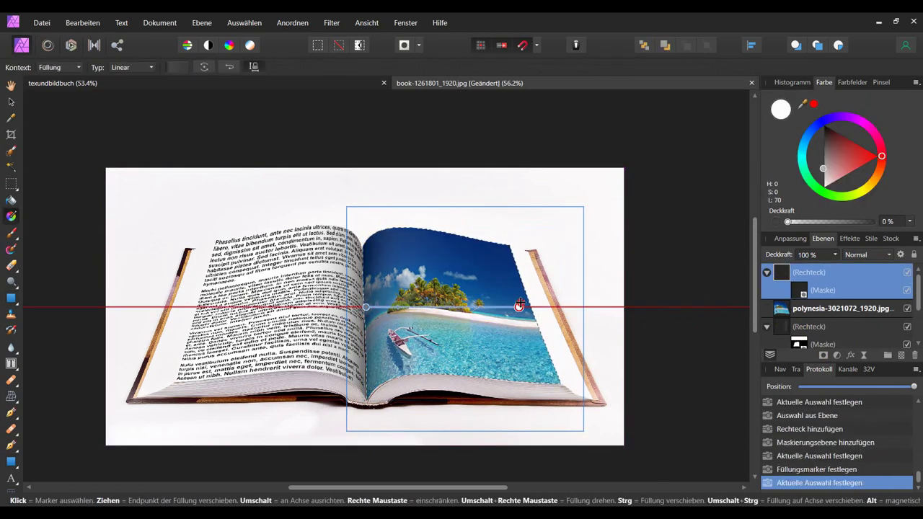